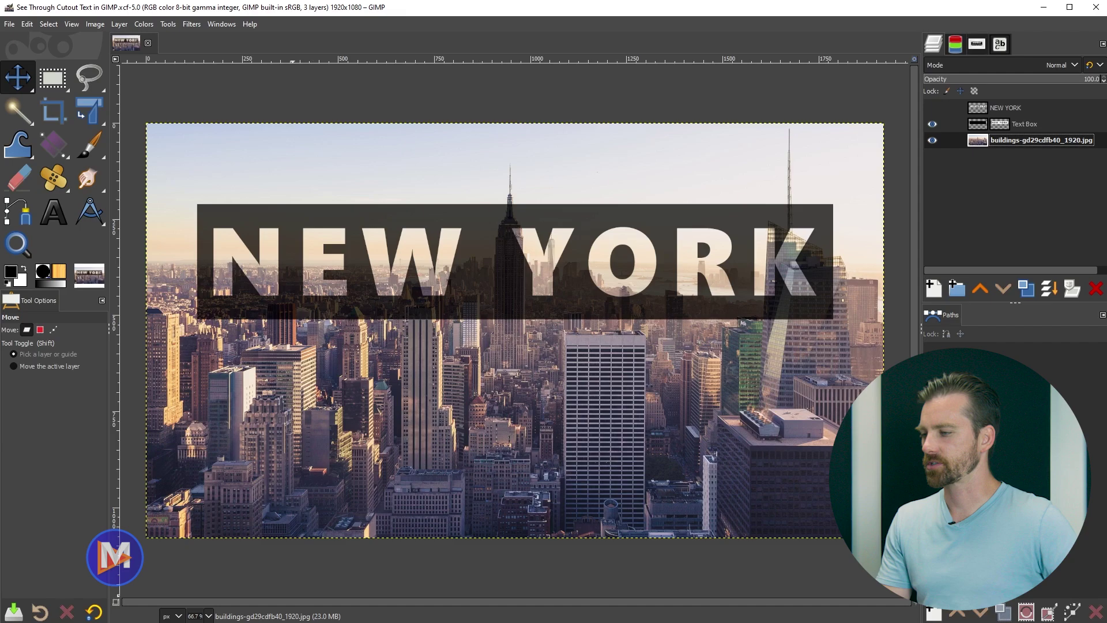
Open the buildings-gd29cdfb40_1920 skyline JPG in GIMP and make white the foreground colour
key(alt+Tab)
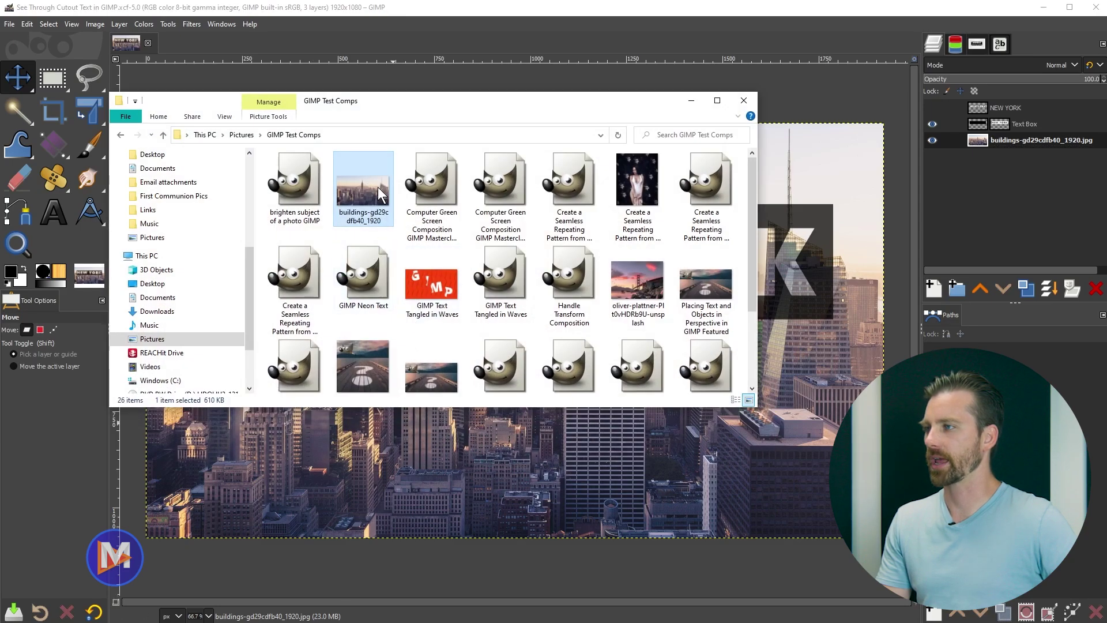
drag(362, 205, 94, 40)
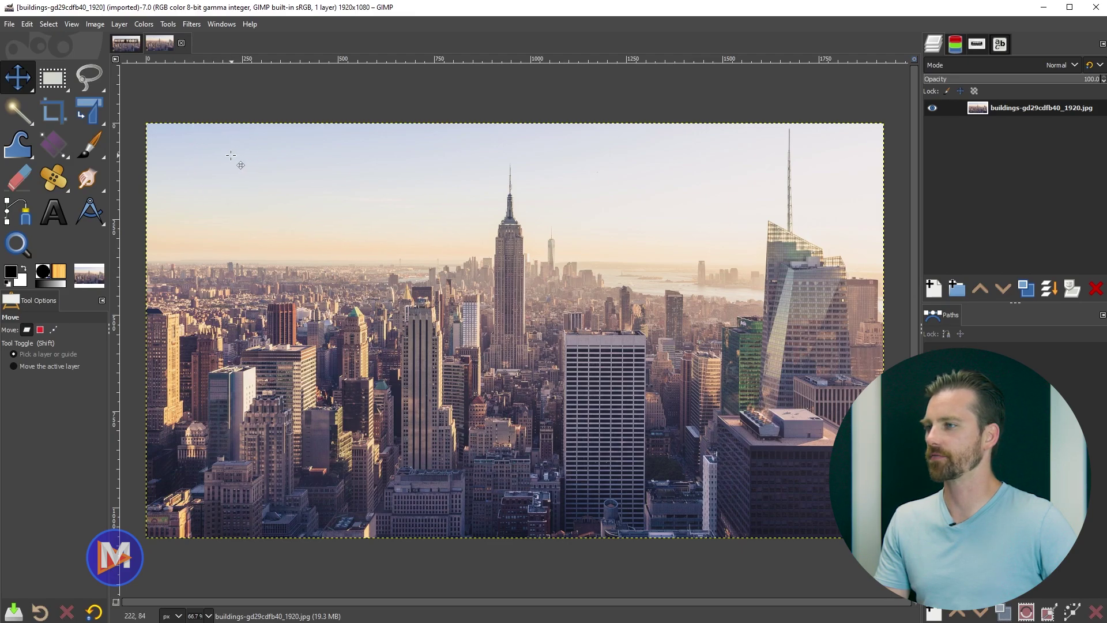
key(x)
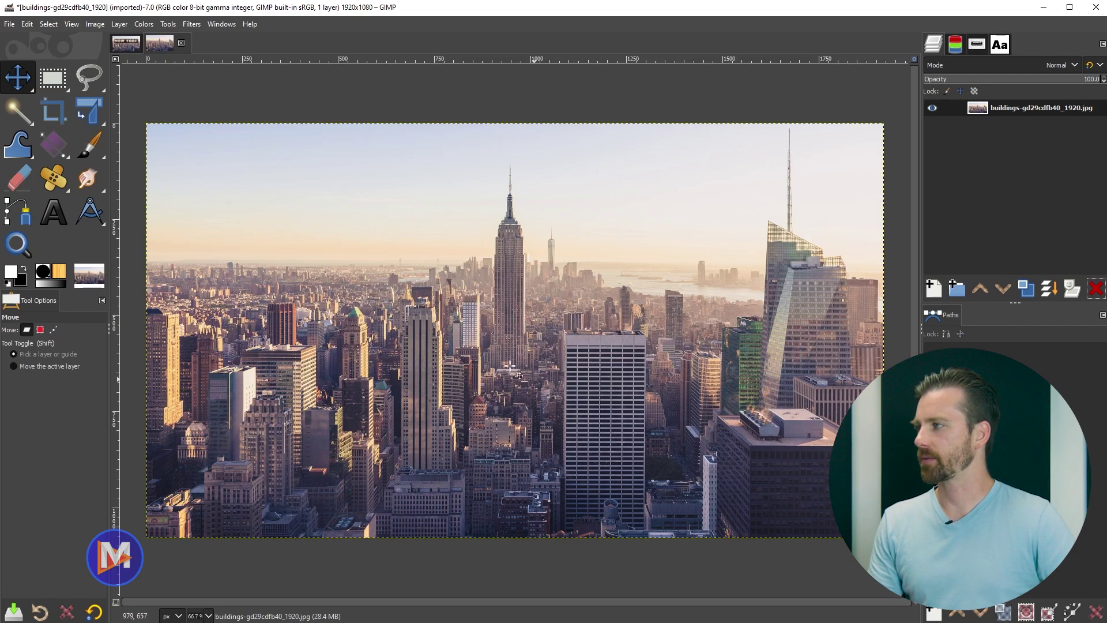
Pick the Text tool with the Segoe UI Heavy font at size 250
click(58, 207)
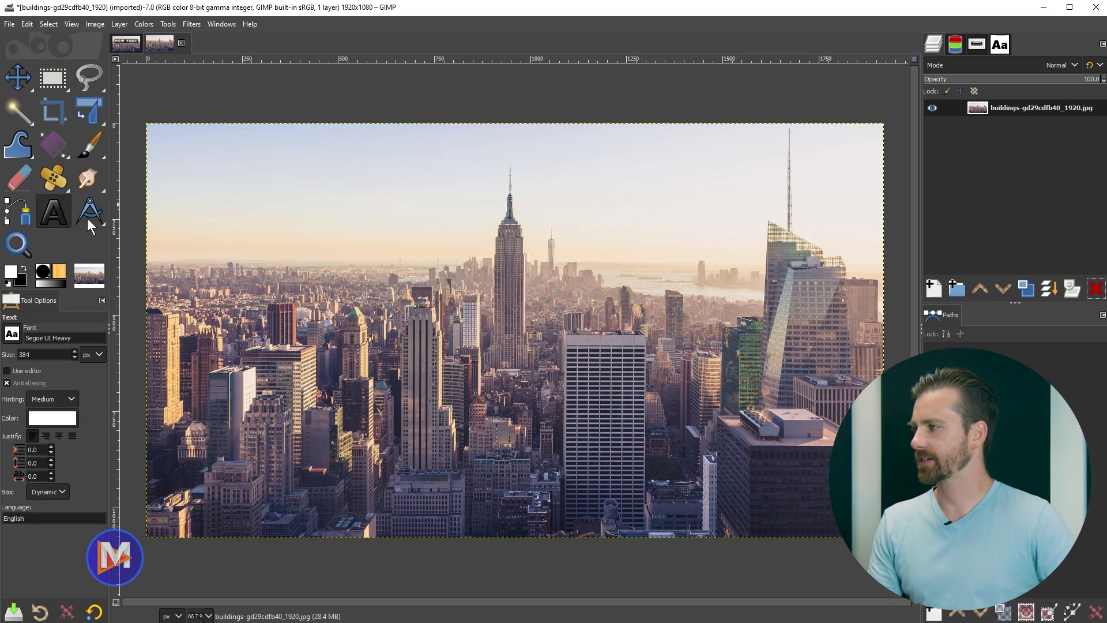
click(81, 334)
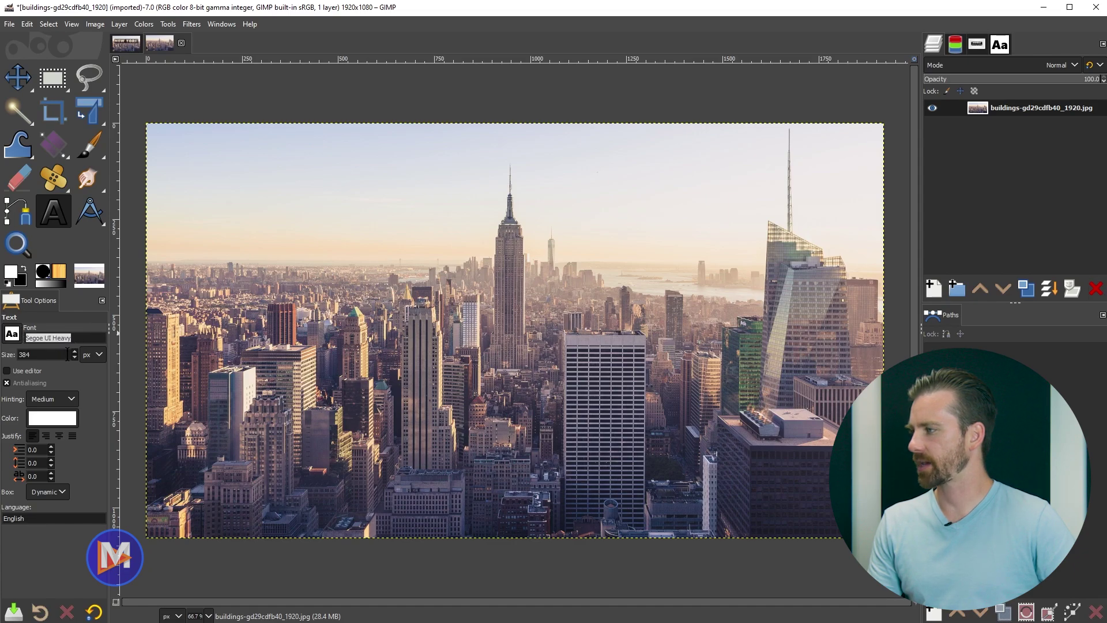
click(16, 334)
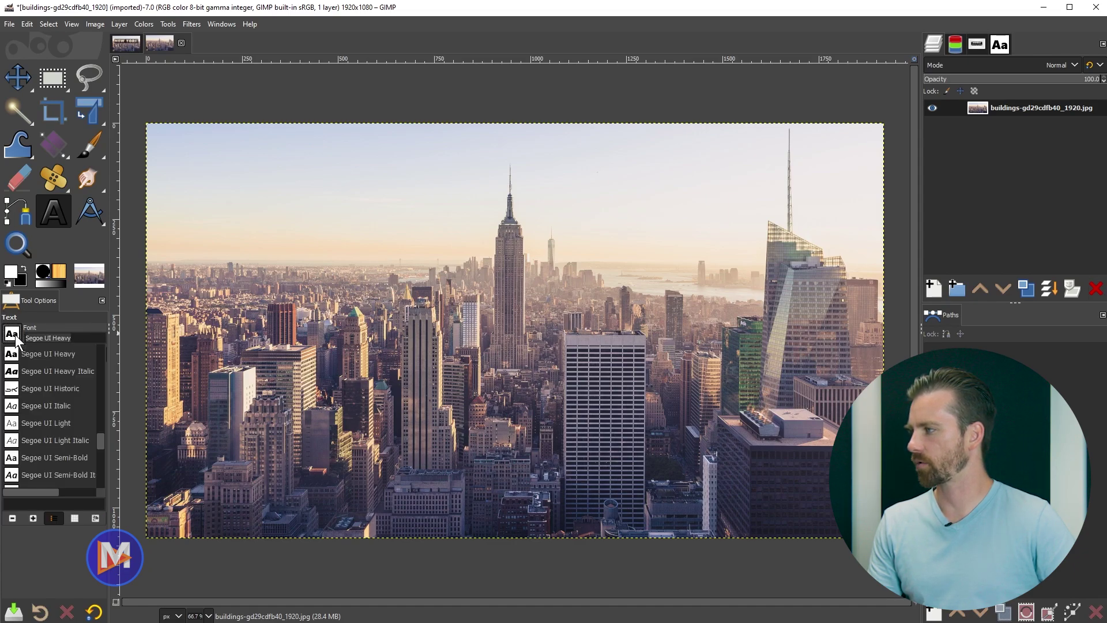
scroll(42, 403, down, 5)
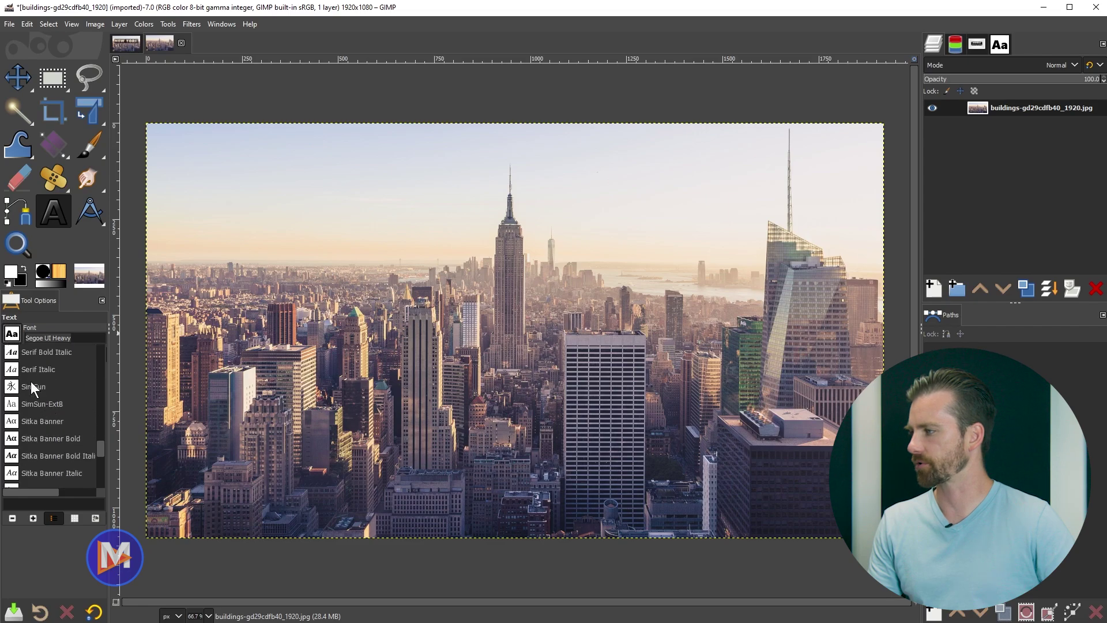
click(15, 332)
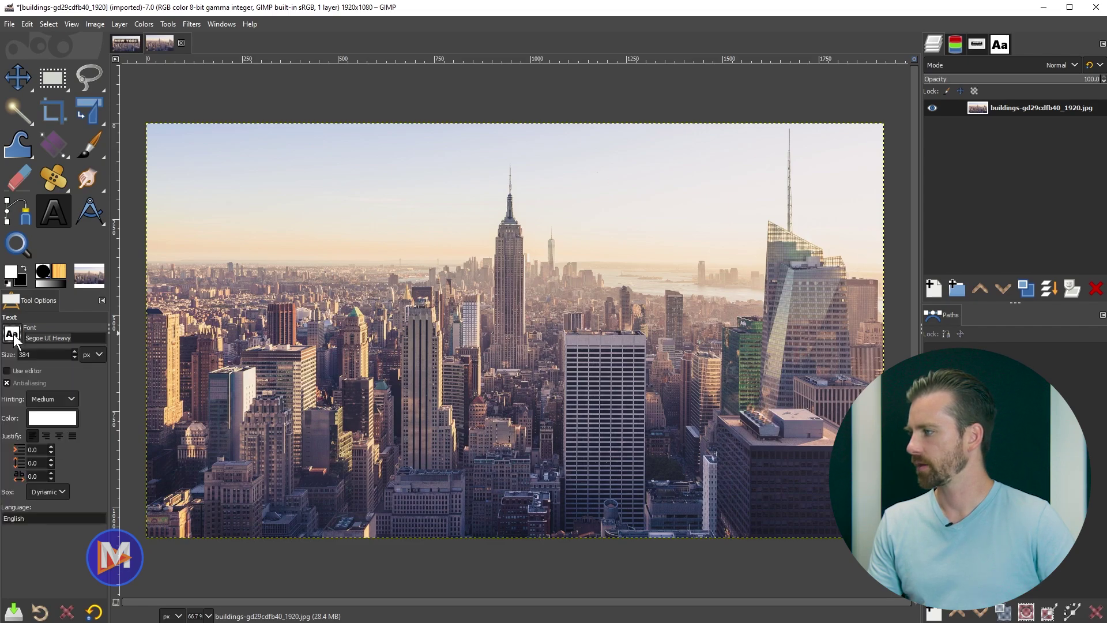
double_click(37, 354)
text(250)
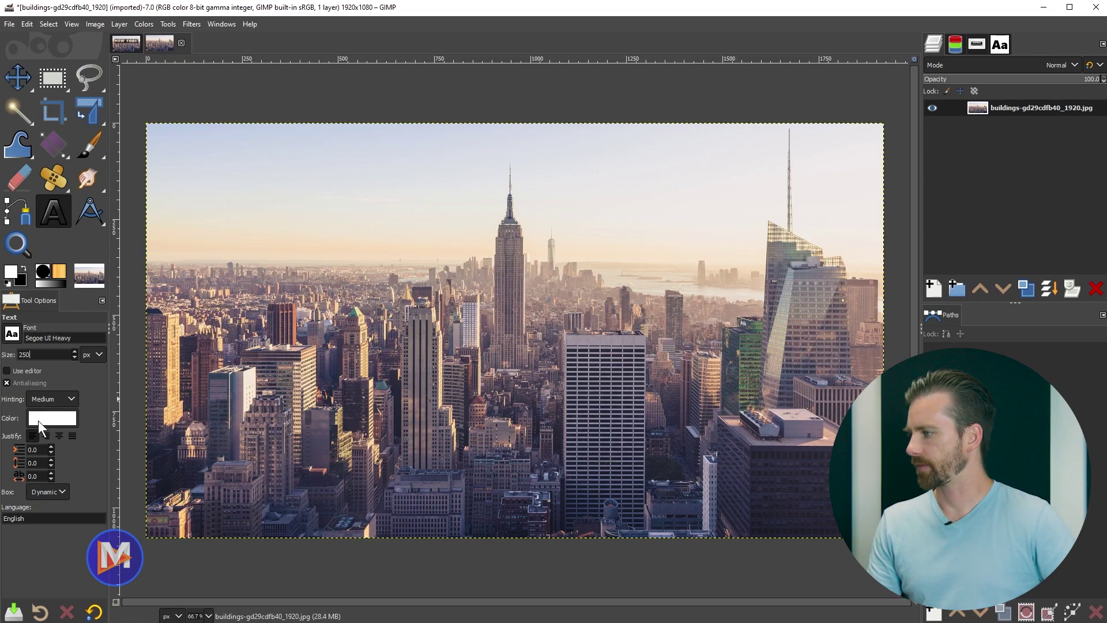
Keep the text colour white and set the letter spacing to 30
click(25, 269)
click(25, 269)
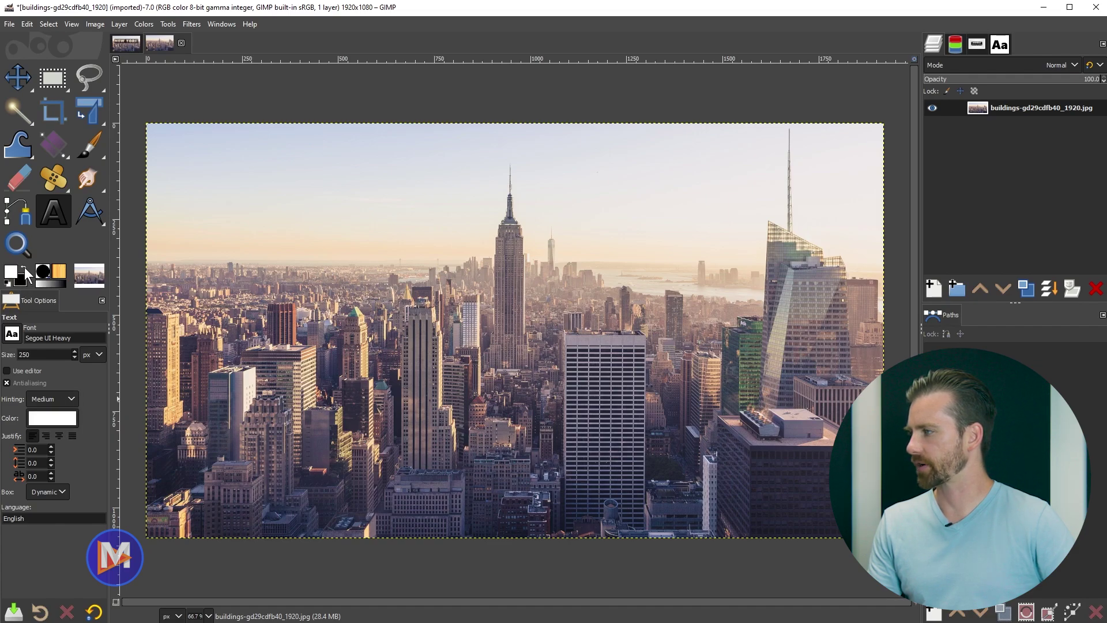
click(10, 277)
drag(176, 222, 189, 229)
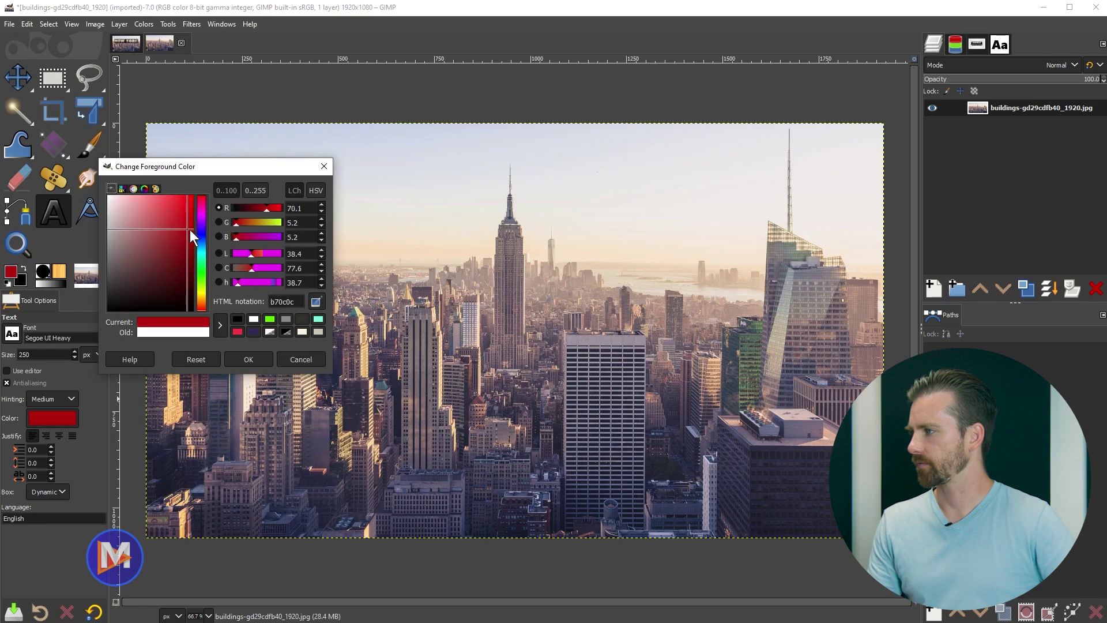
click(306, 364)
click(55, 417)
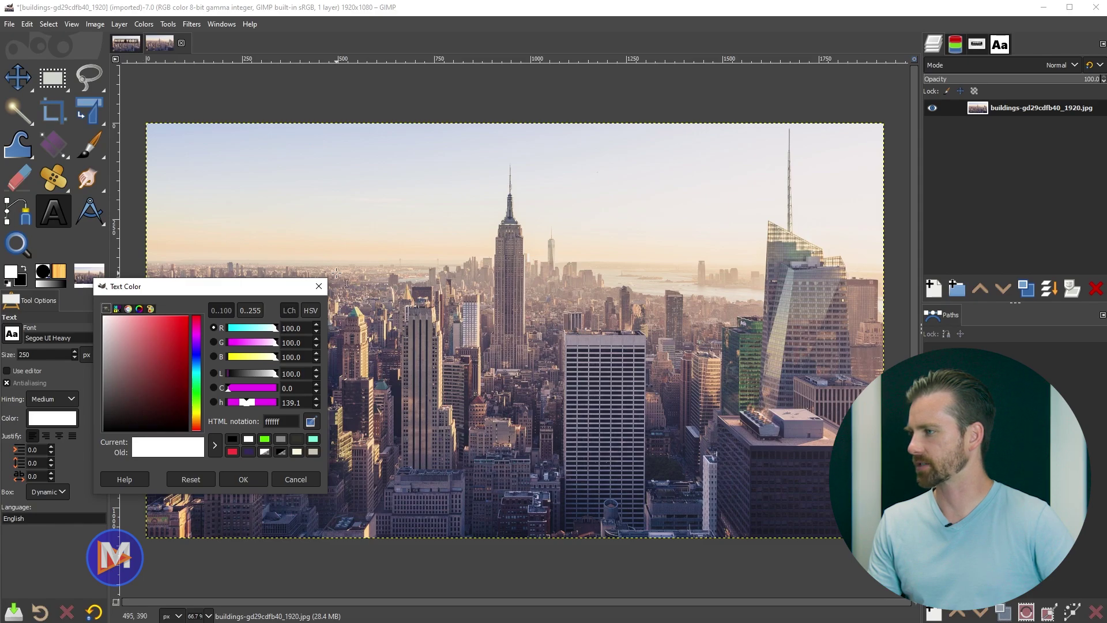
click(319, 286)
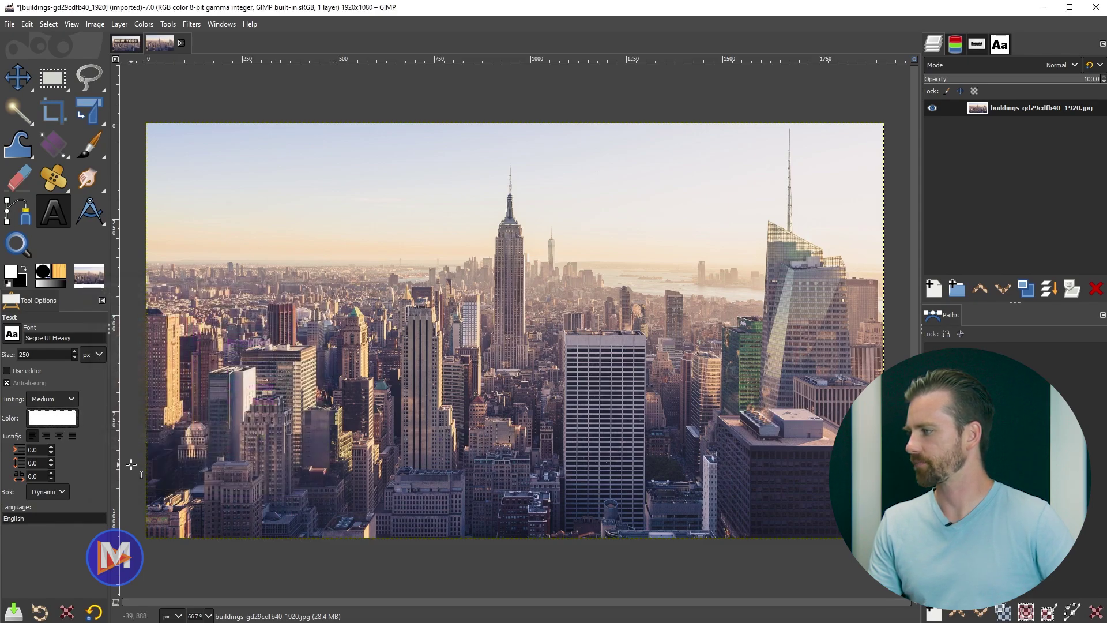
click(32, 475)
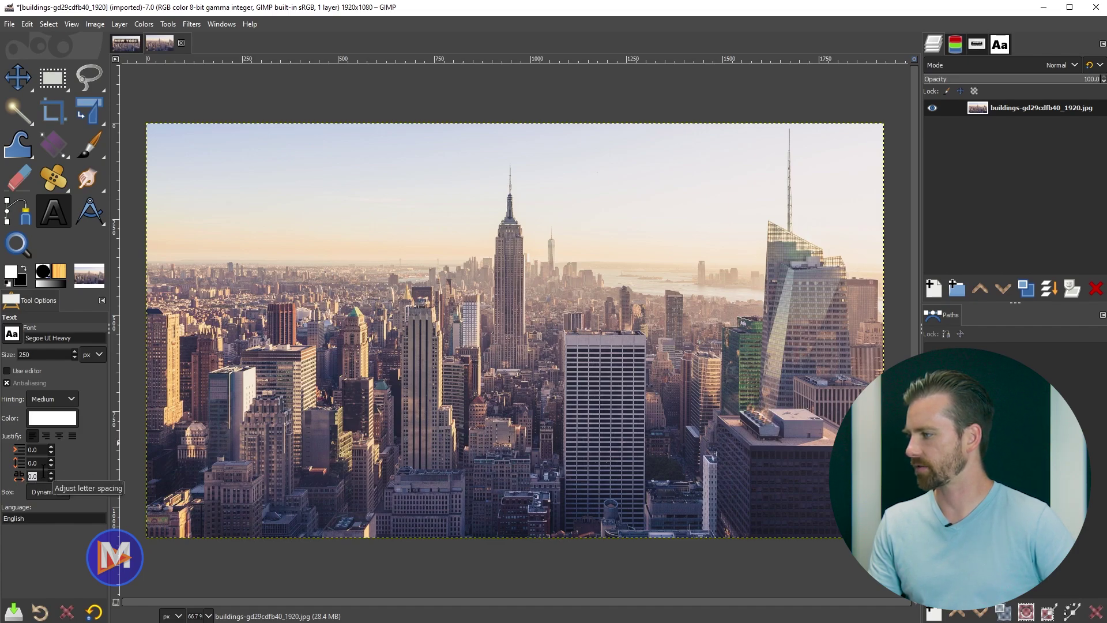
text(30)
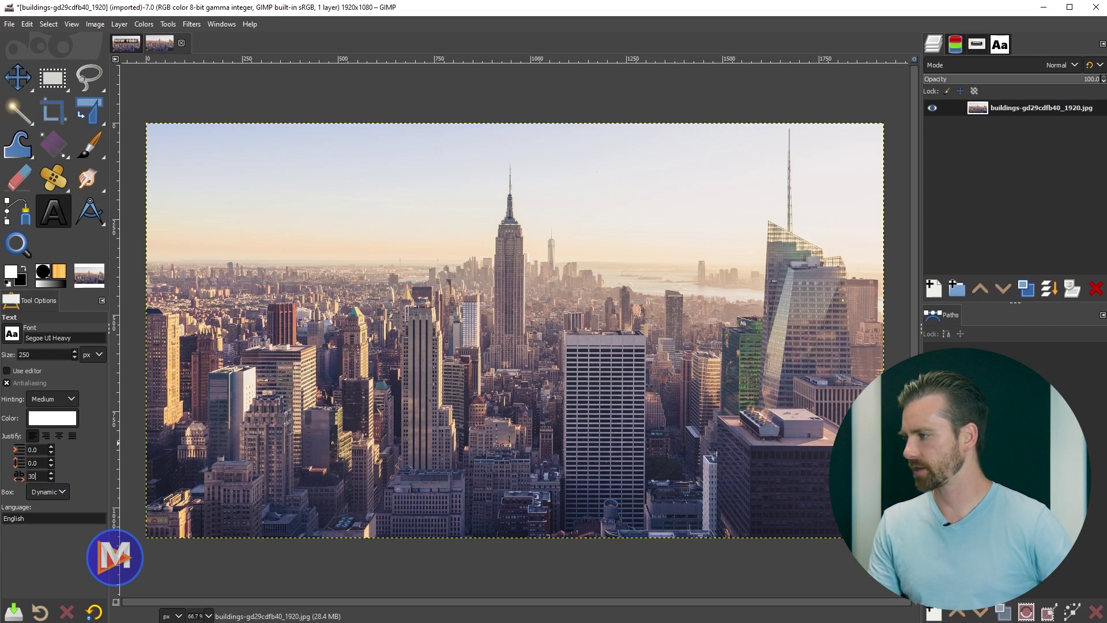
Type NEW YORK across the skyline and crop the text layer to its letters
click(279, 223)
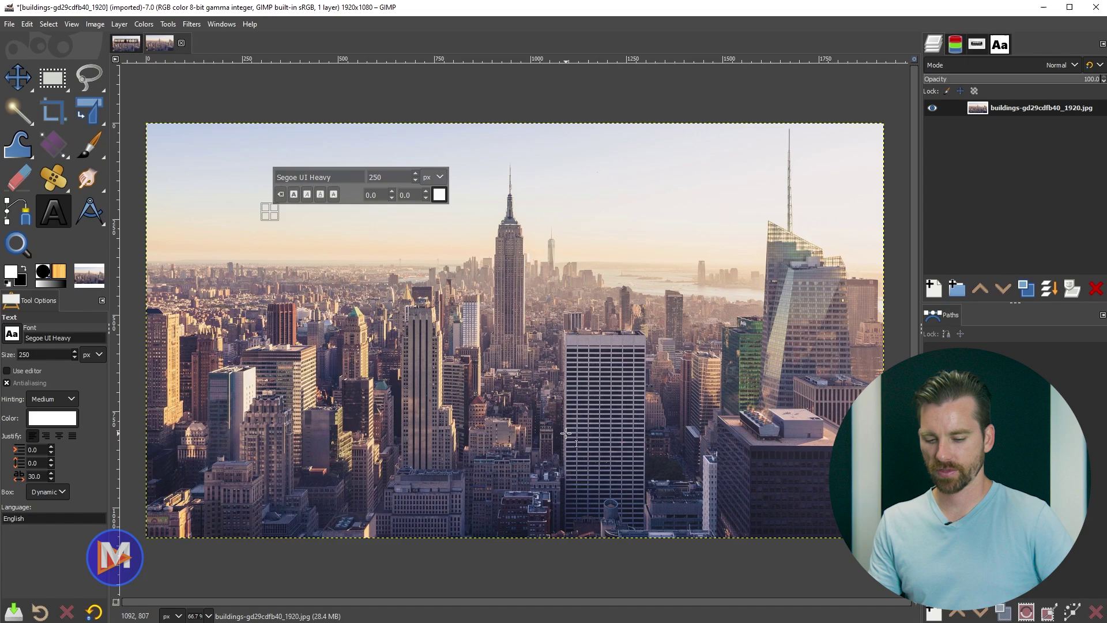
text(NEW YO)
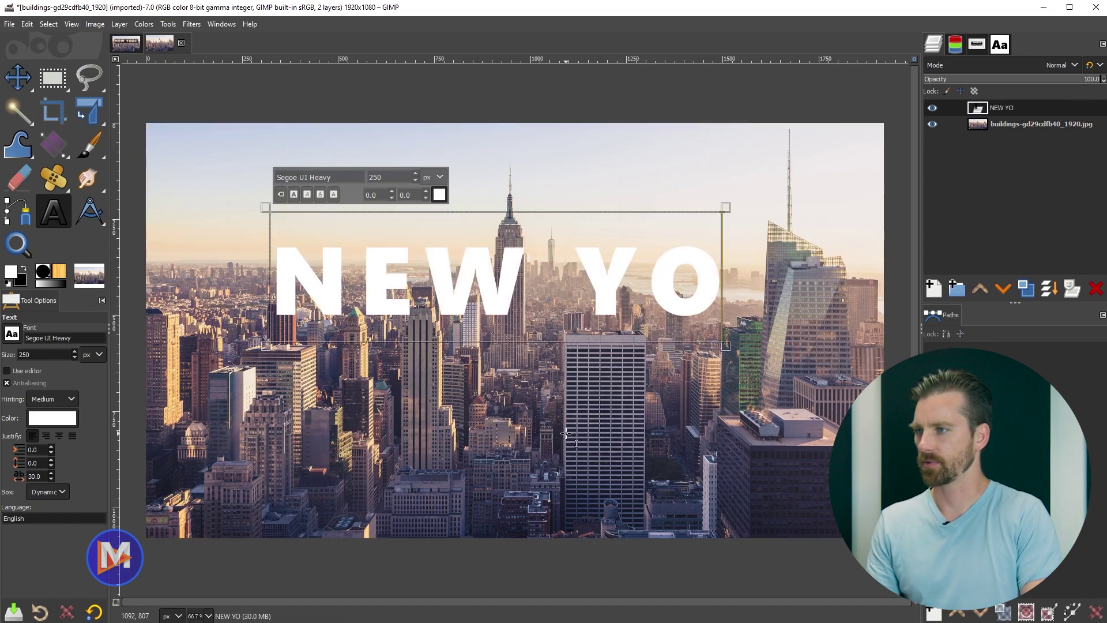
text(RK)
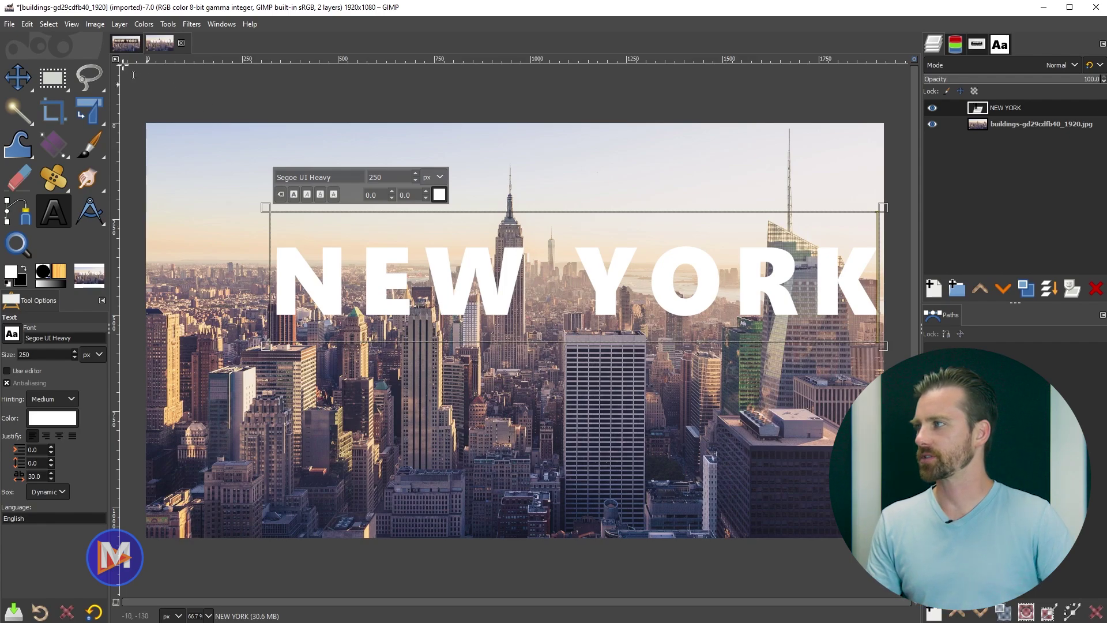
click(119, 24)
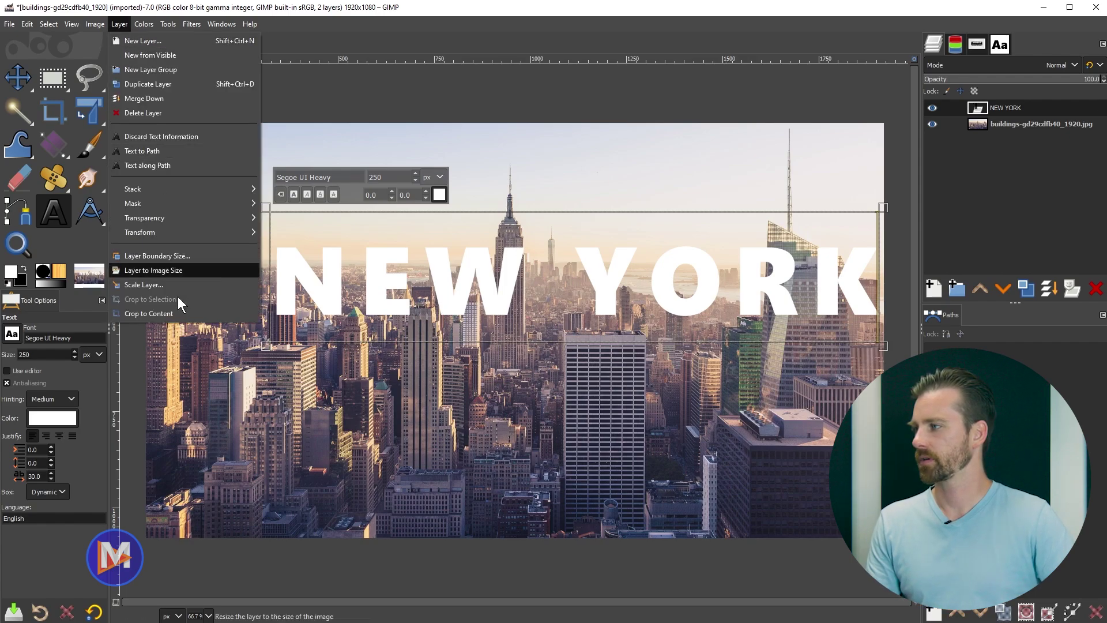
click(151, 312)
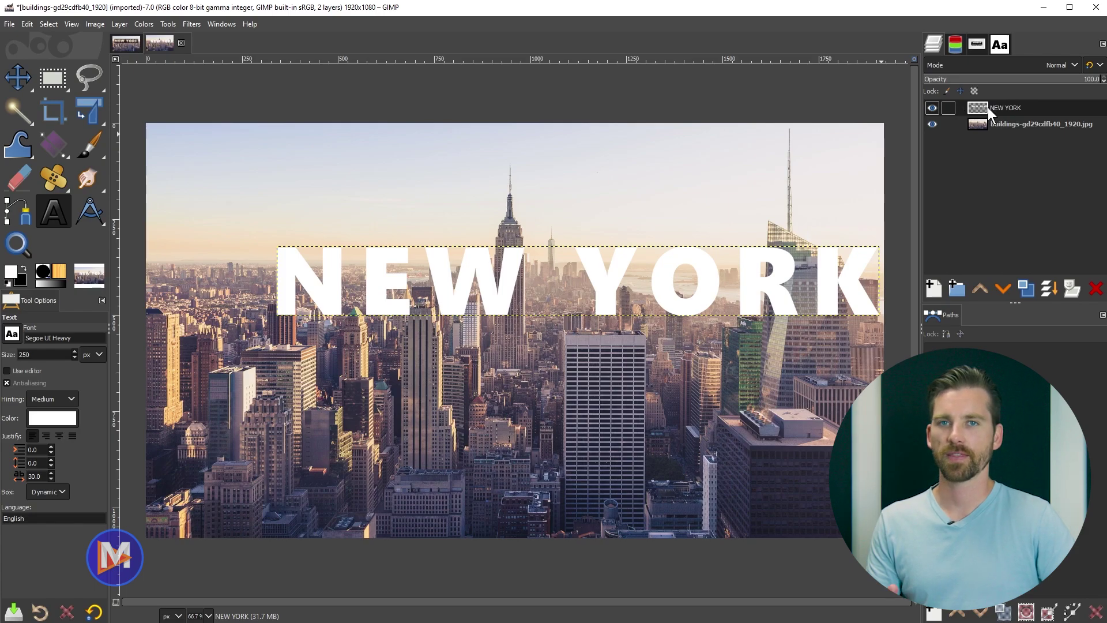
click(437, 273)
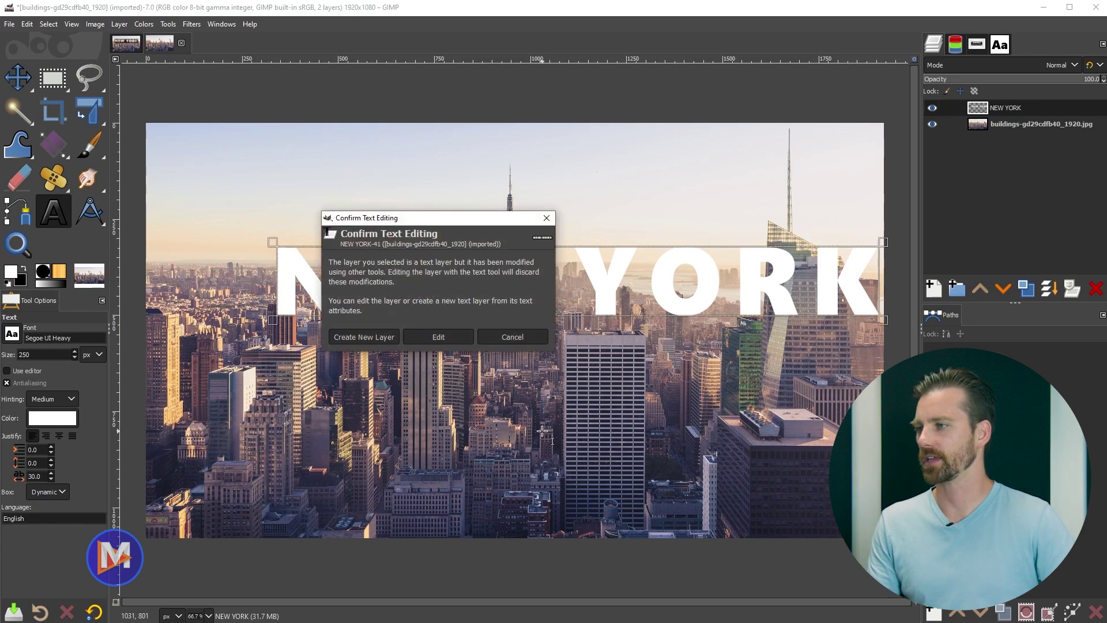
click(447, 337)
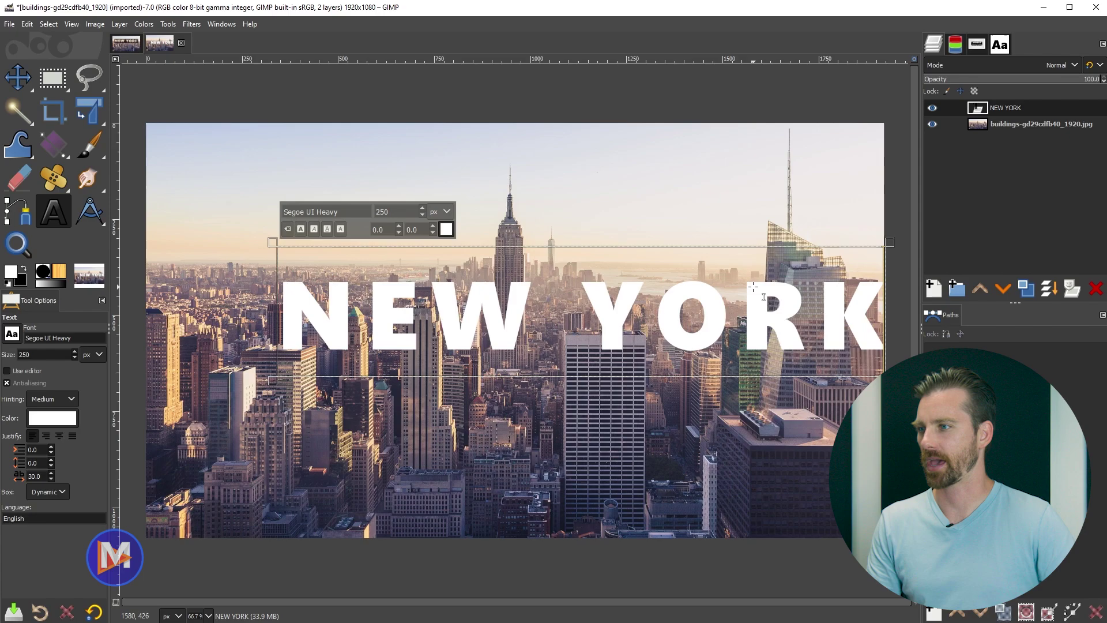
key(Escape)
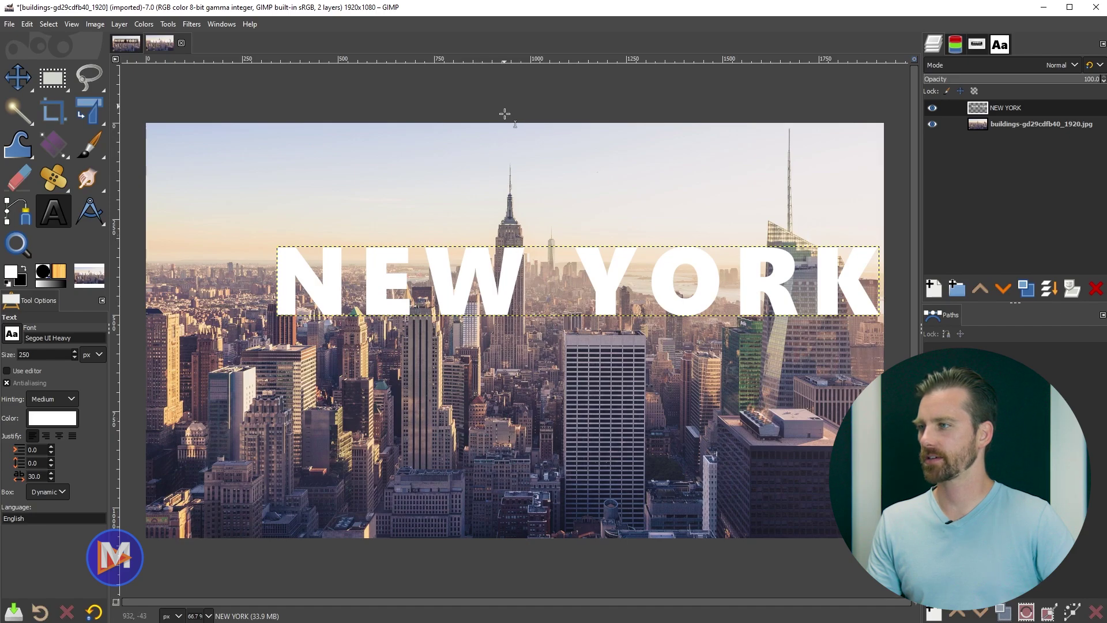
Add a vertical guide at 50 percent of the image width
click(96, 24)
mouse_move(143, 335)
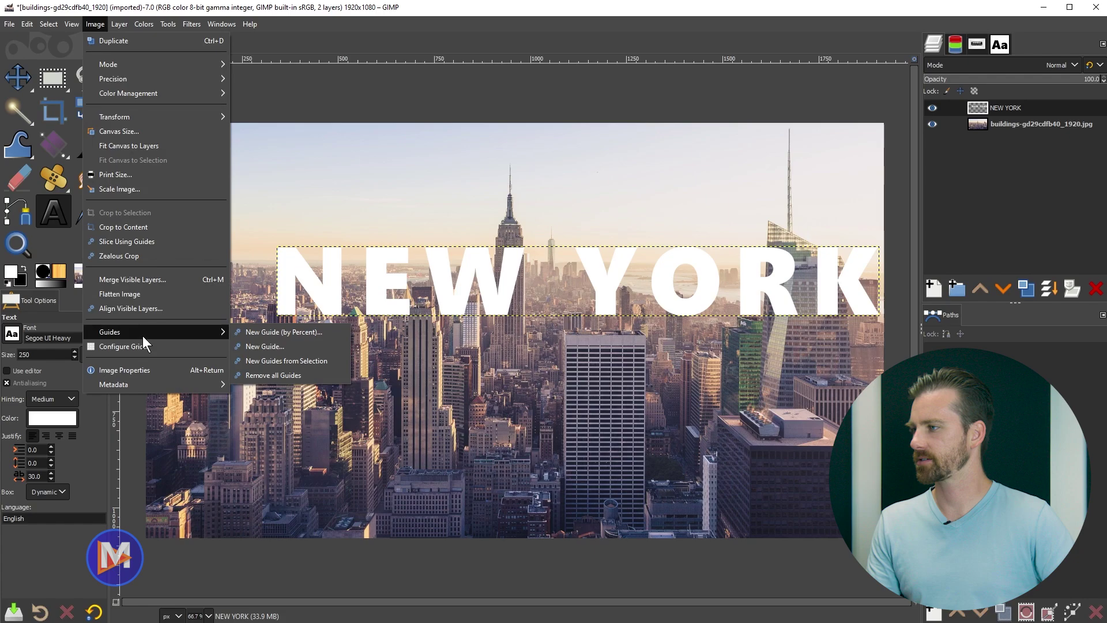
click(257, 333)
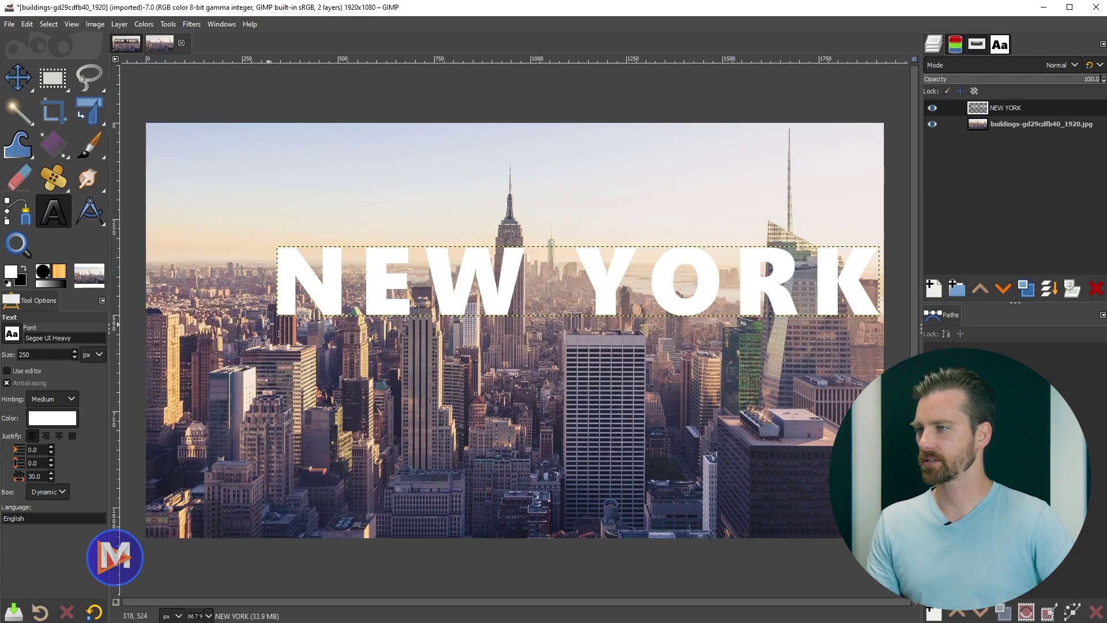
click(546, 278)
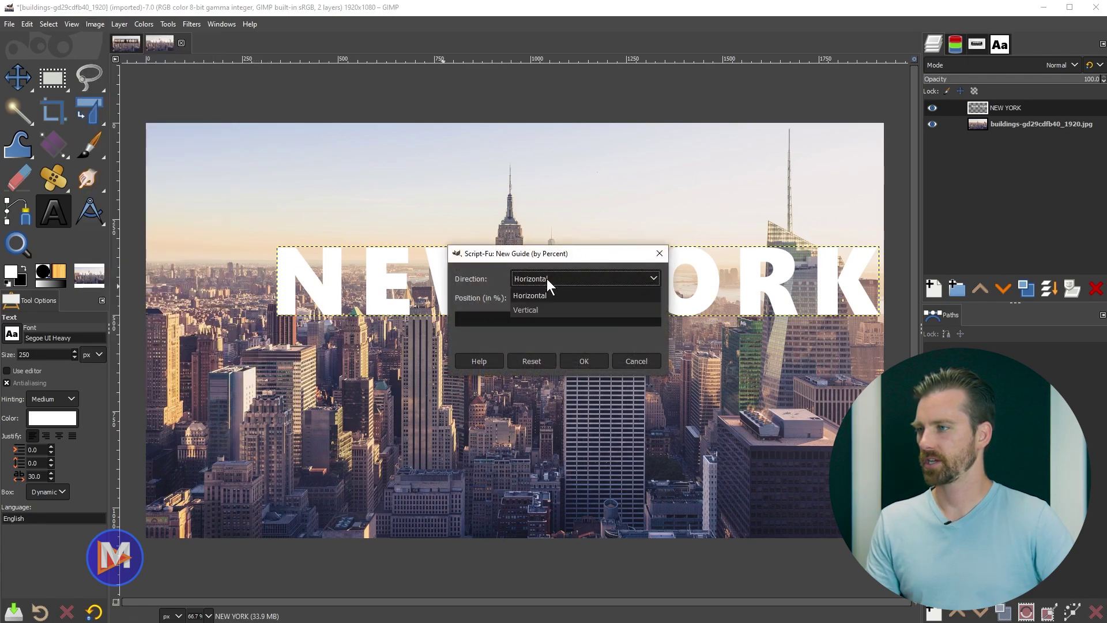
click(545, 313)
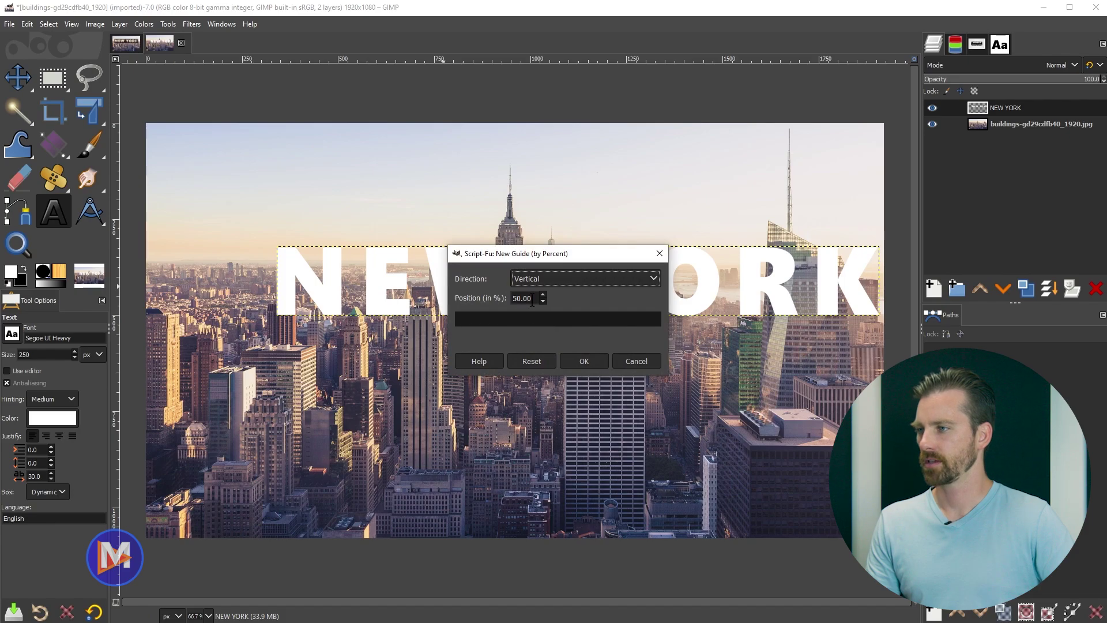
key(Tab)
click(582, 360)
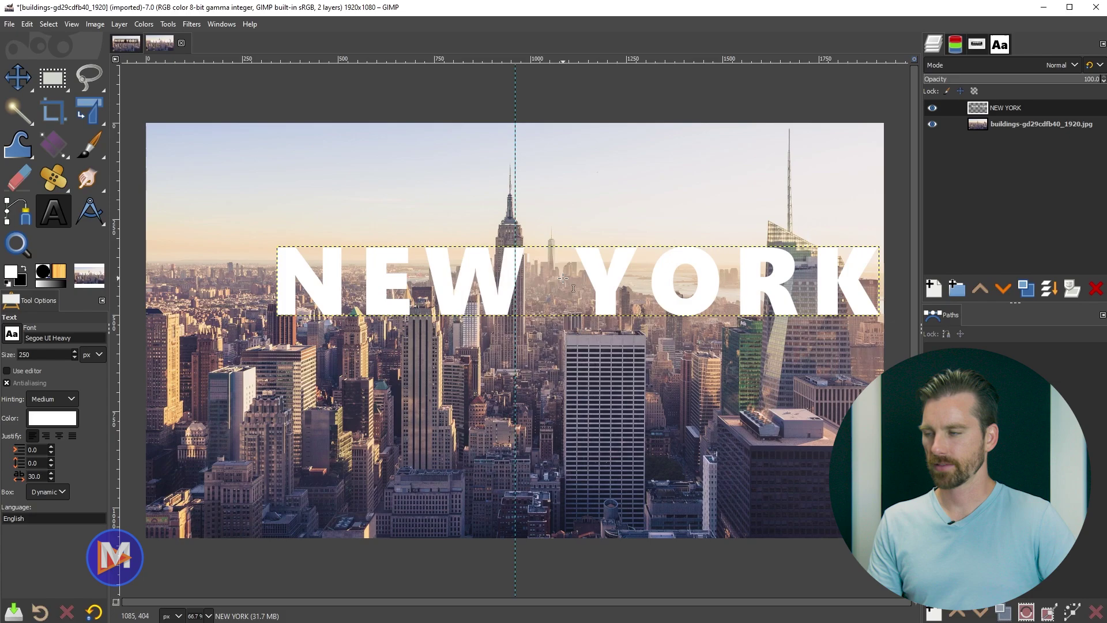
Move the NEW YORK text left so it sits centred on the guide
key(m)
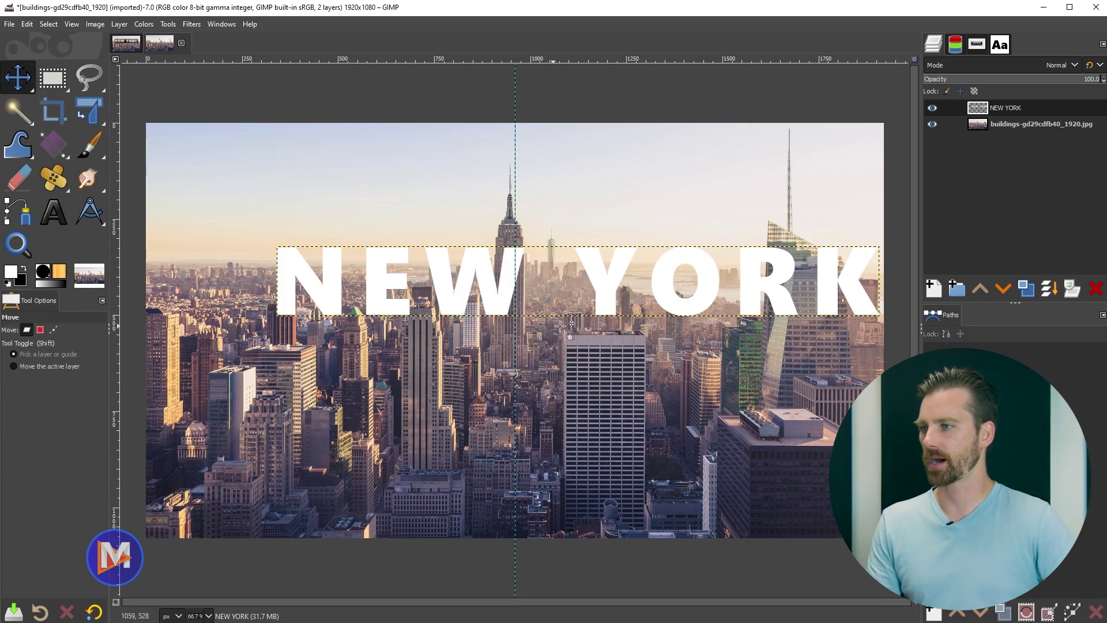
drag(609, 292, 561, 281)
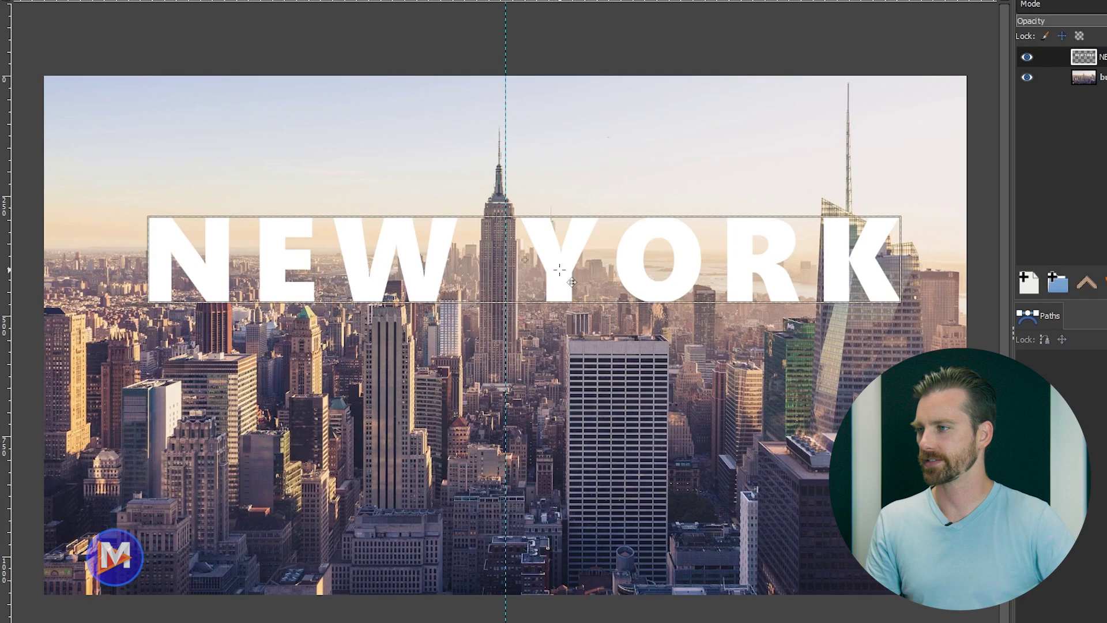
drag(571, 282, 552, 256)
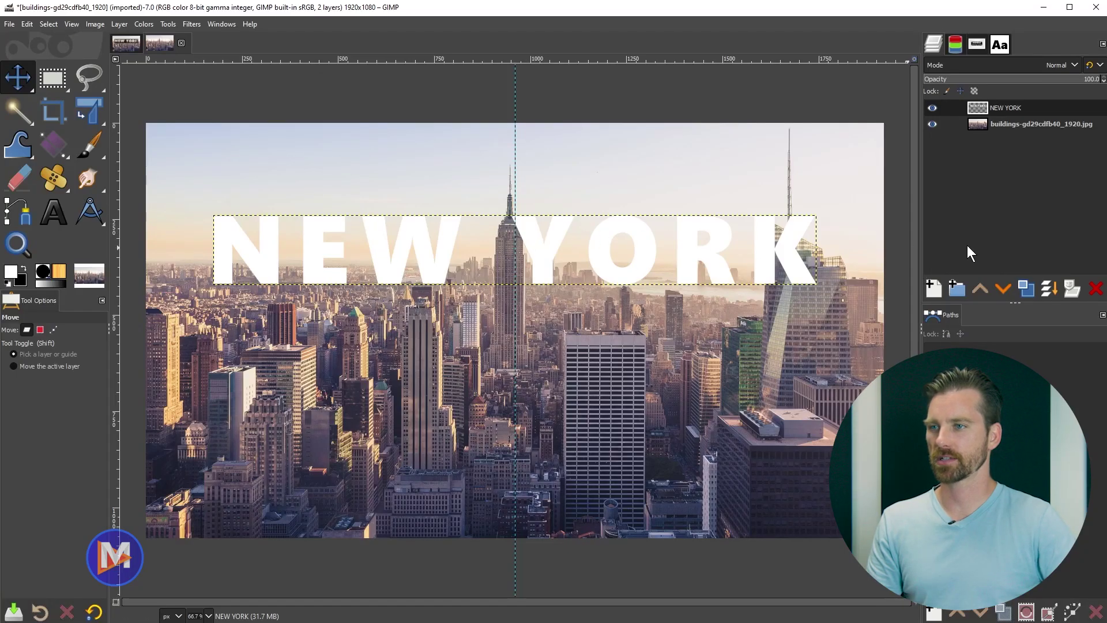
Add a transparent layer named Text Box and place it below the NEW YORK layer
click(935, 291)
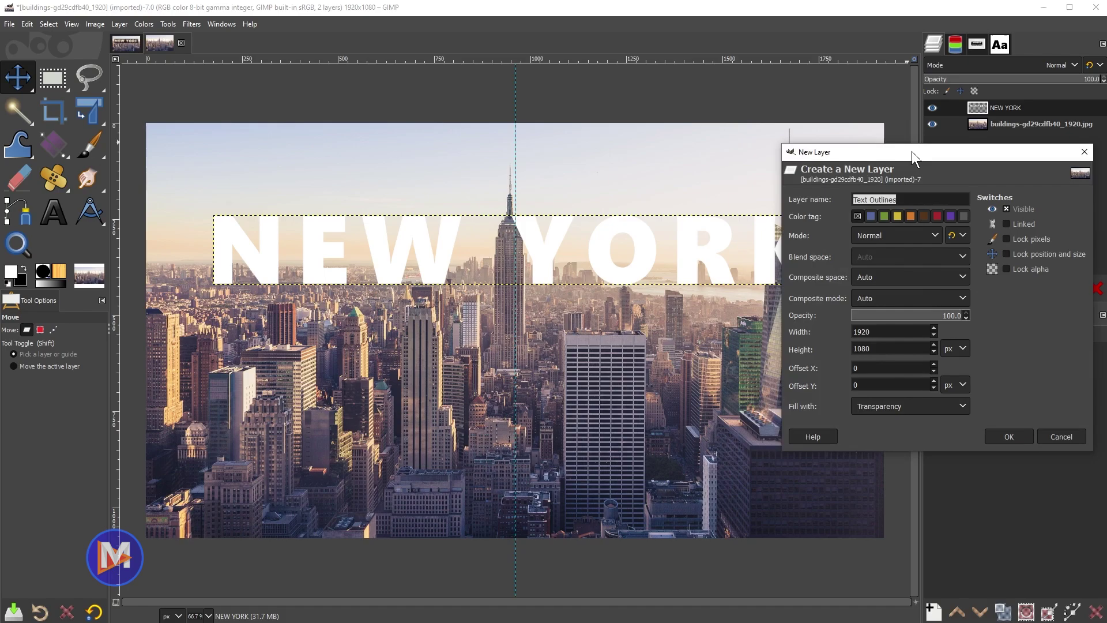
drag(914, 153, 762, 142)
click(754, 185)
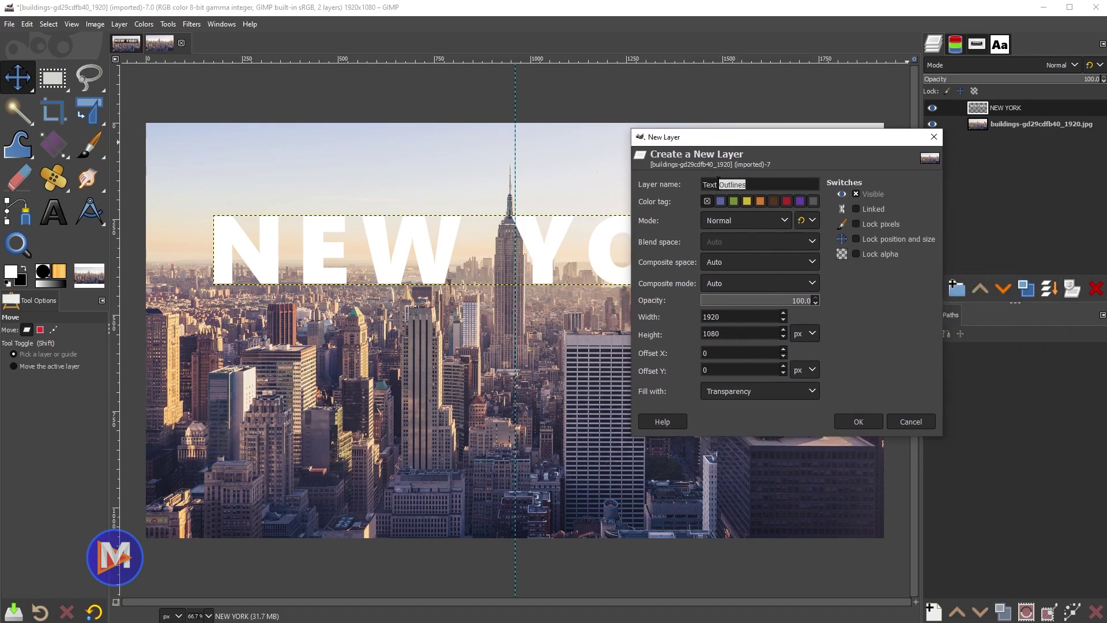
text(bOX)
click(869, 421)
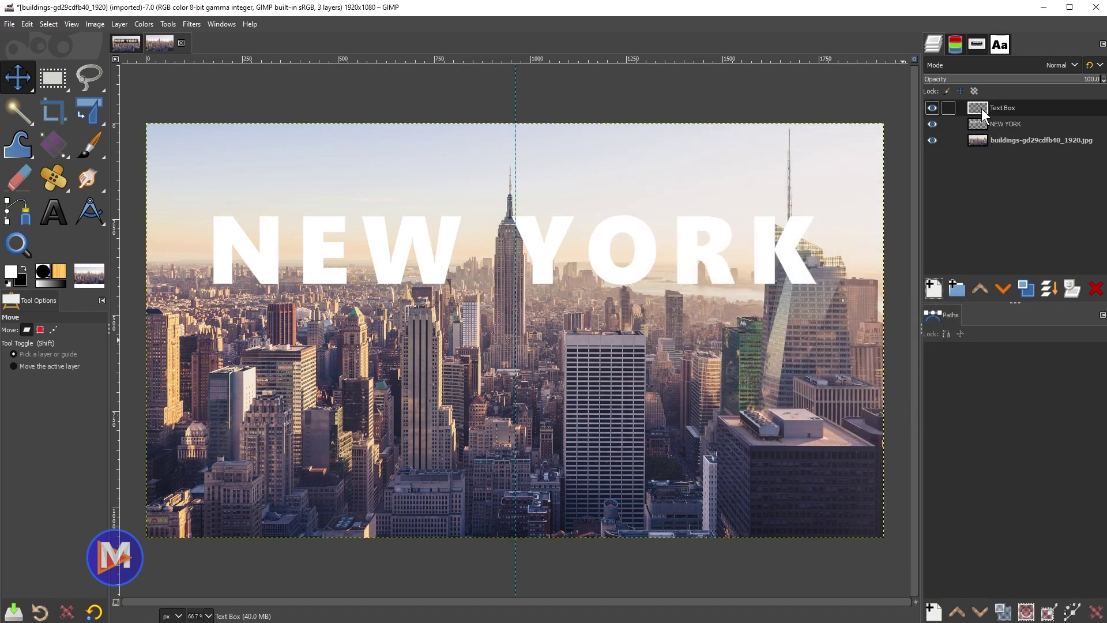
drag(981, 109, 985, 131)
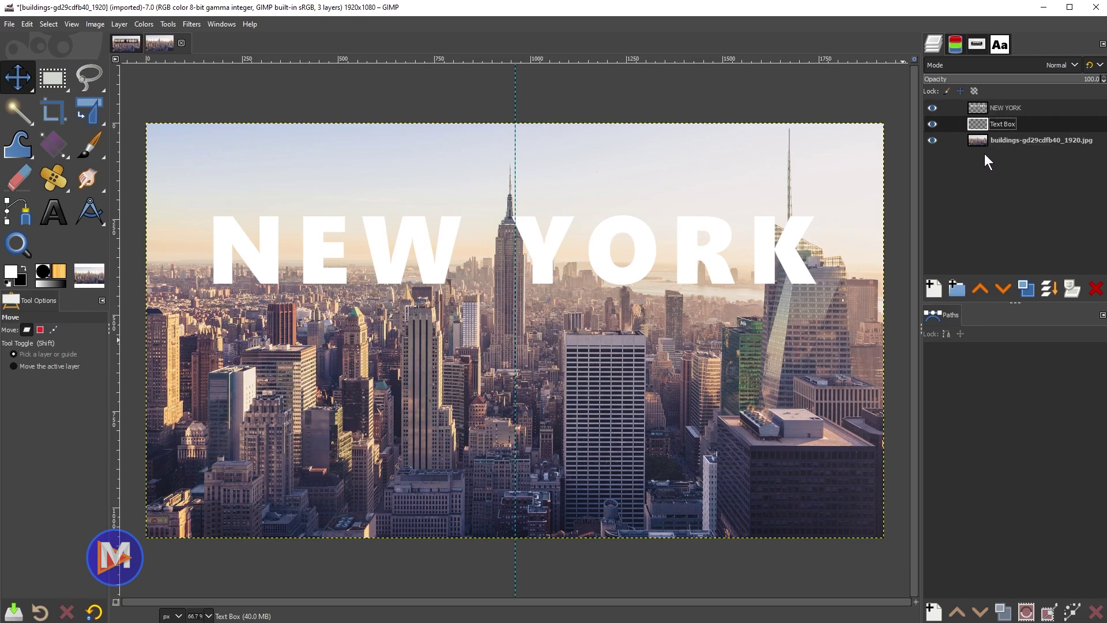
Draw a square-cornered 1728 × 295 px rectangle selection at 96, 182 around NEW YORK
click(57, 80)
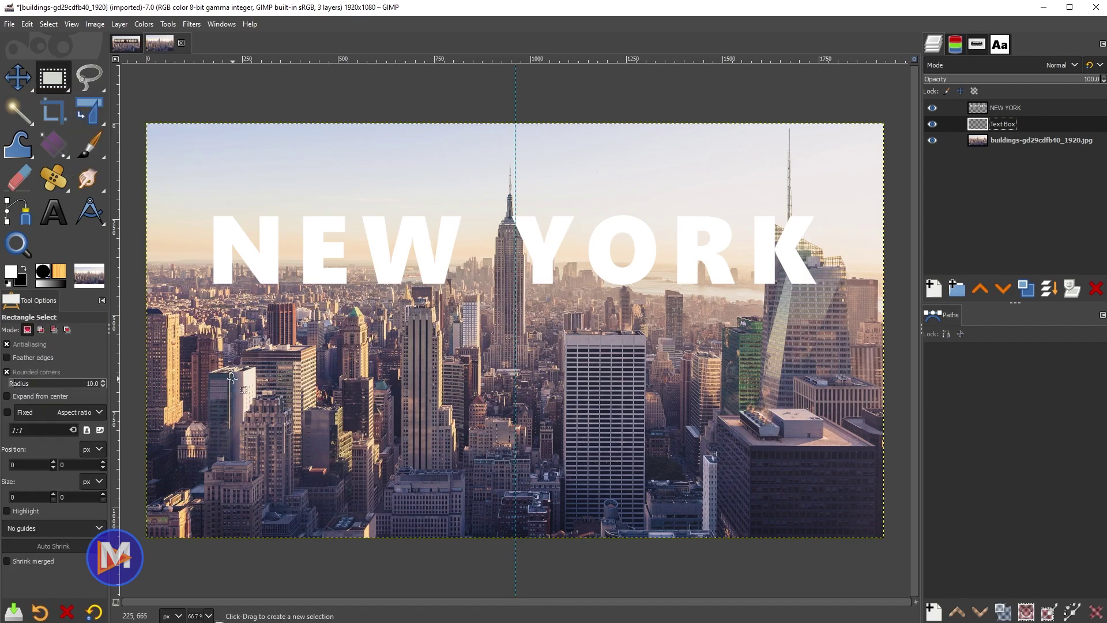
click(37, 372)
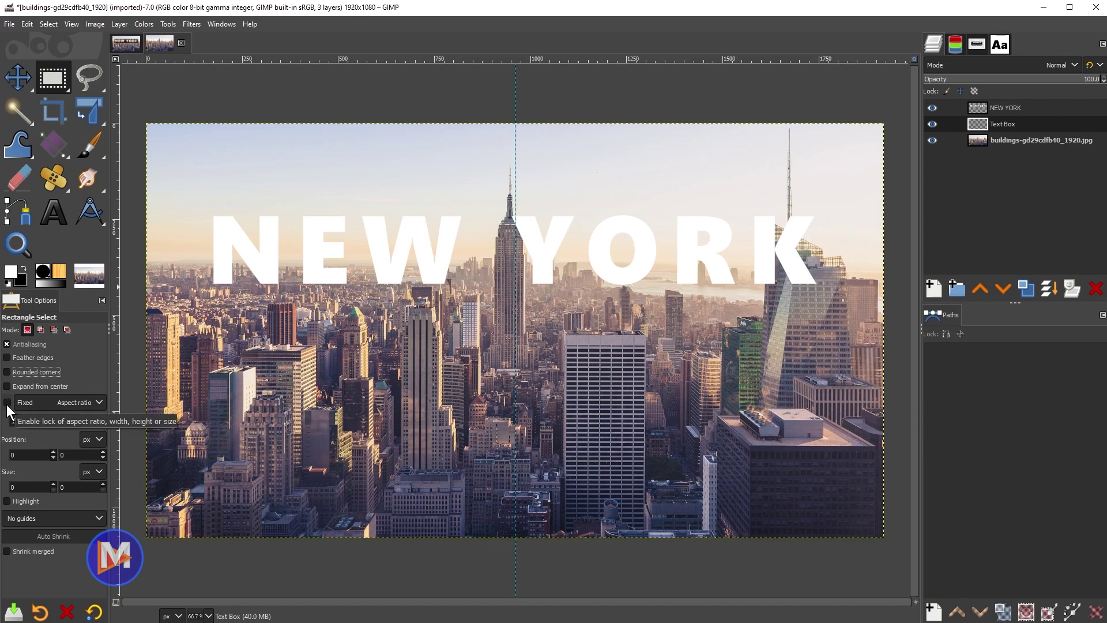
drag(170, 191, 834, 306)
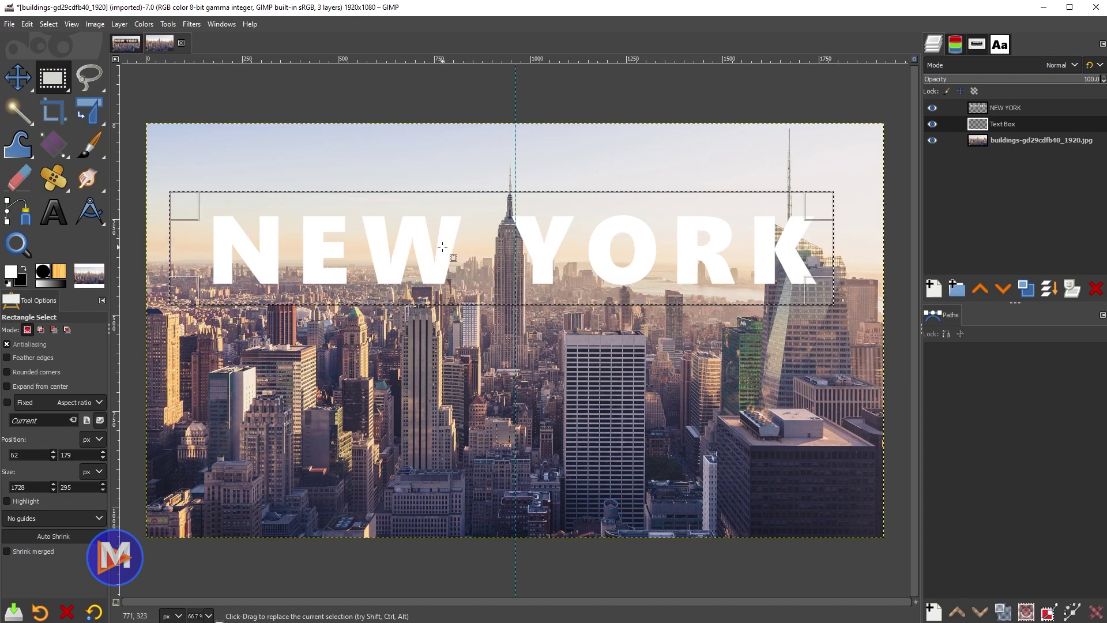
drag(442, 246, 447, 246)
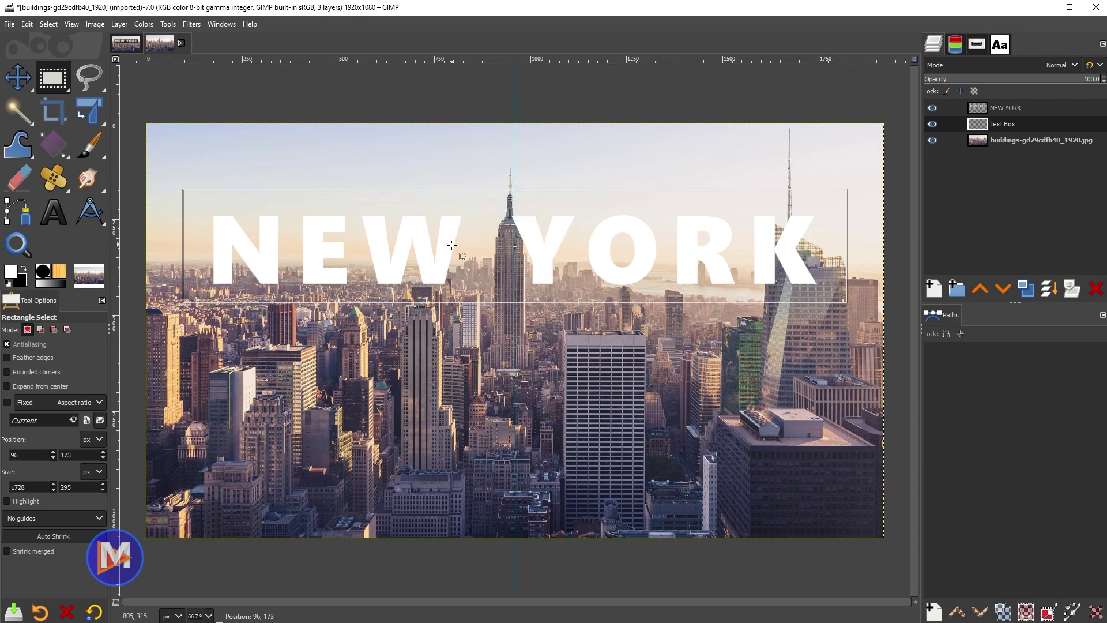
drag(452, 247, 451, 247)
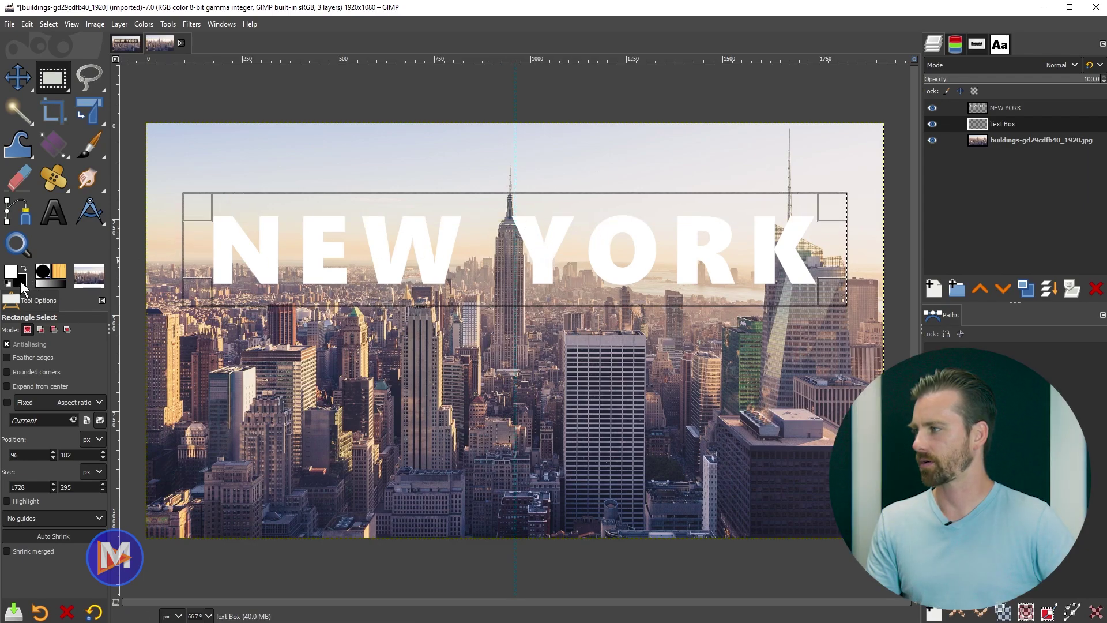
Fill the selection with black, deselect, and crop the Text Box layer to its content
drag(26, 284, 196, 271)
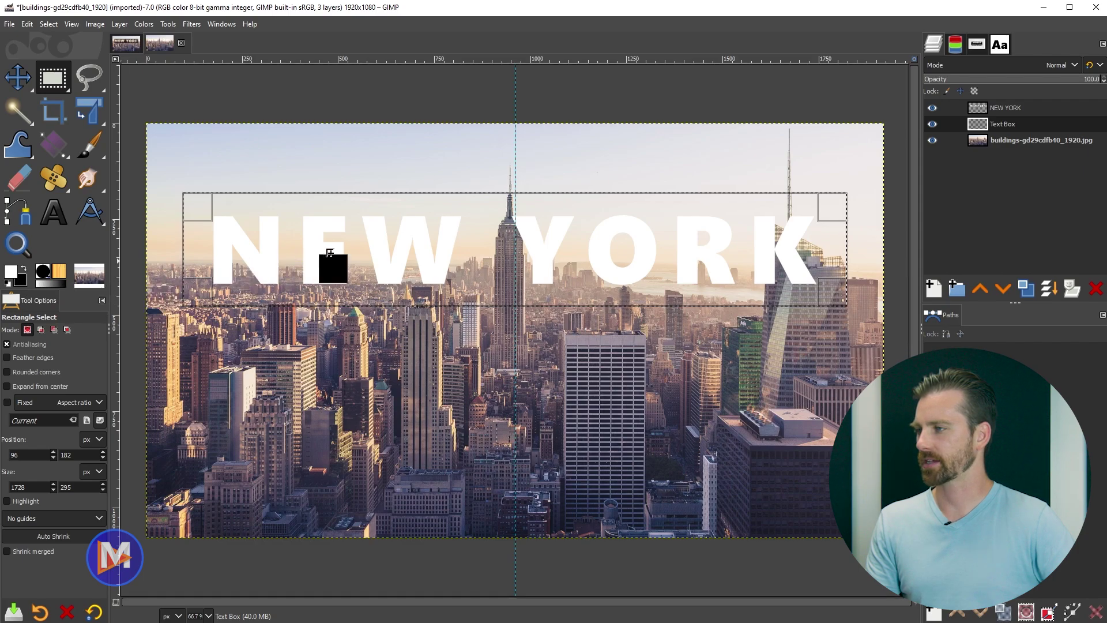
drag(460, 249, 460, 249)
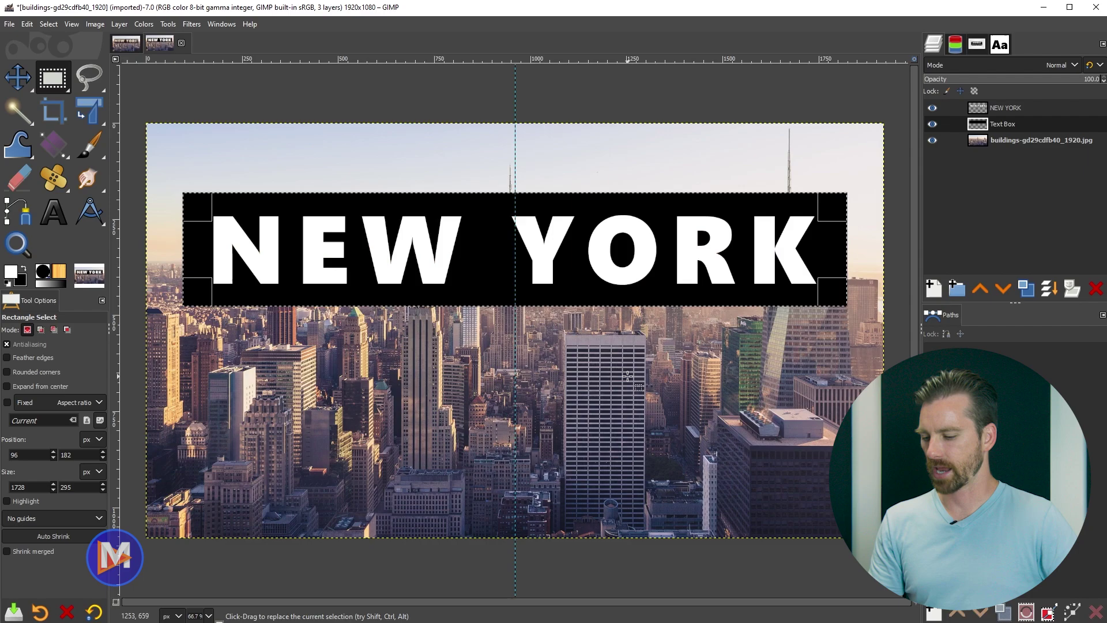
key(ctrl+shift+a)
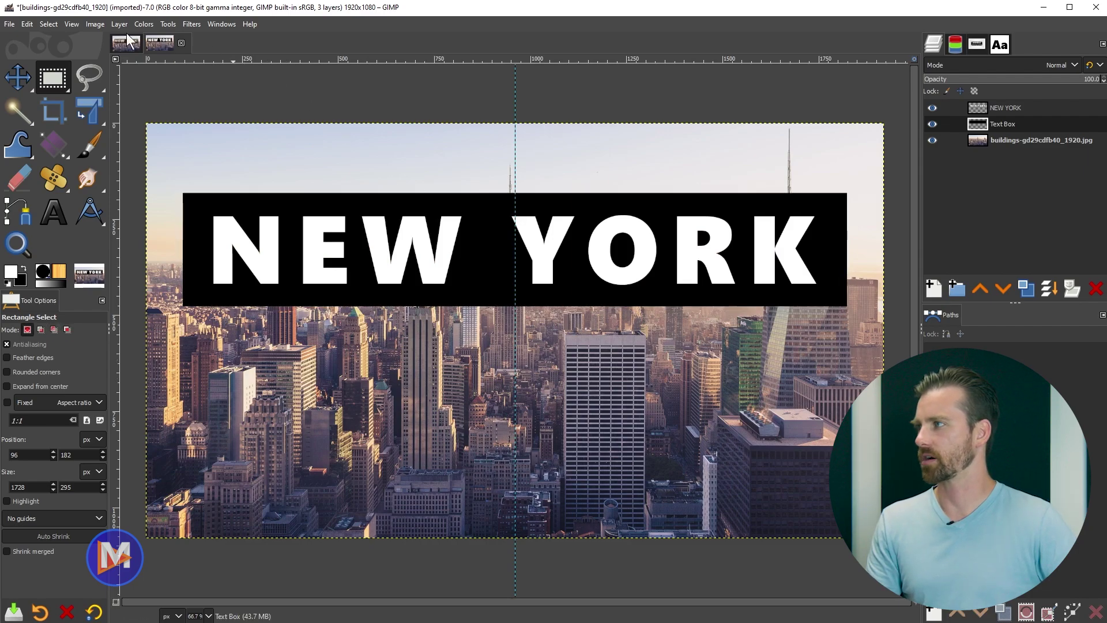
click(52, 24)
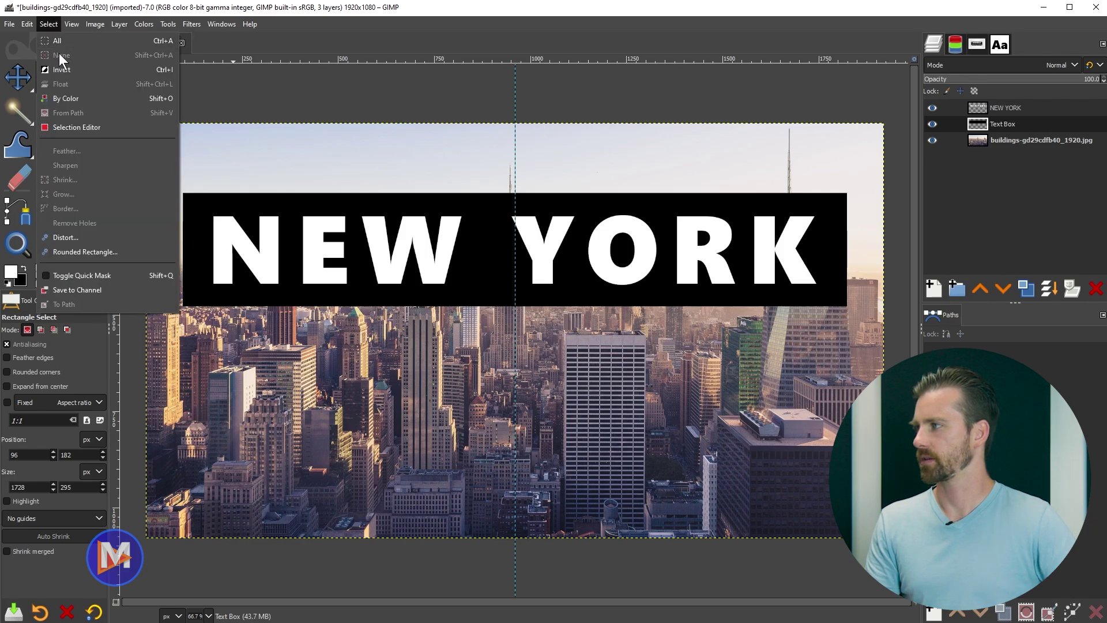
click(49, 25)
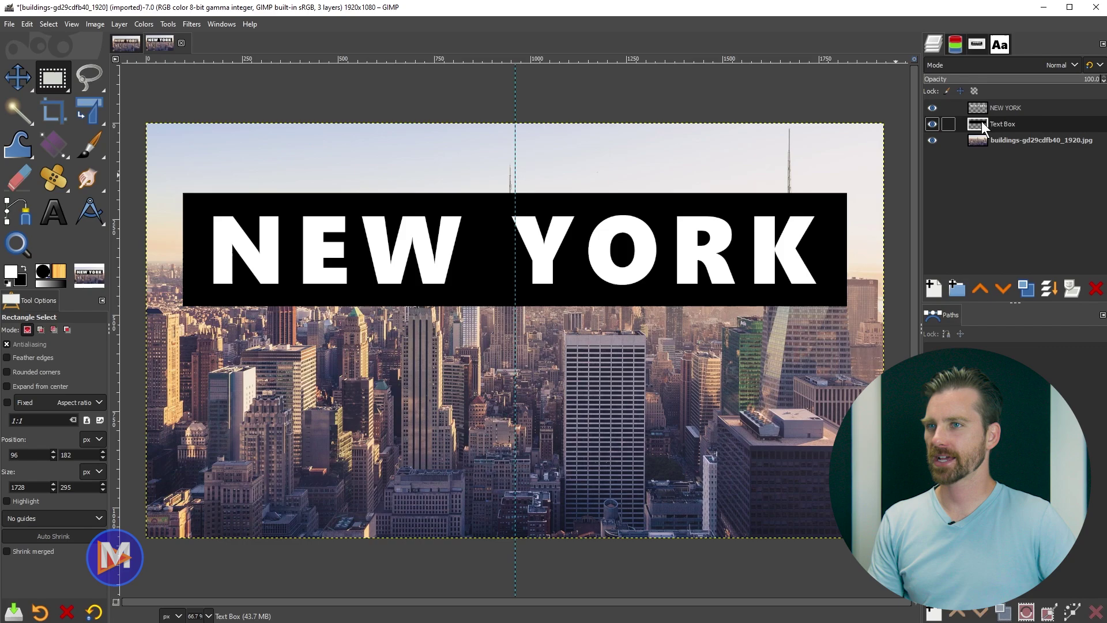
click(119, 24)
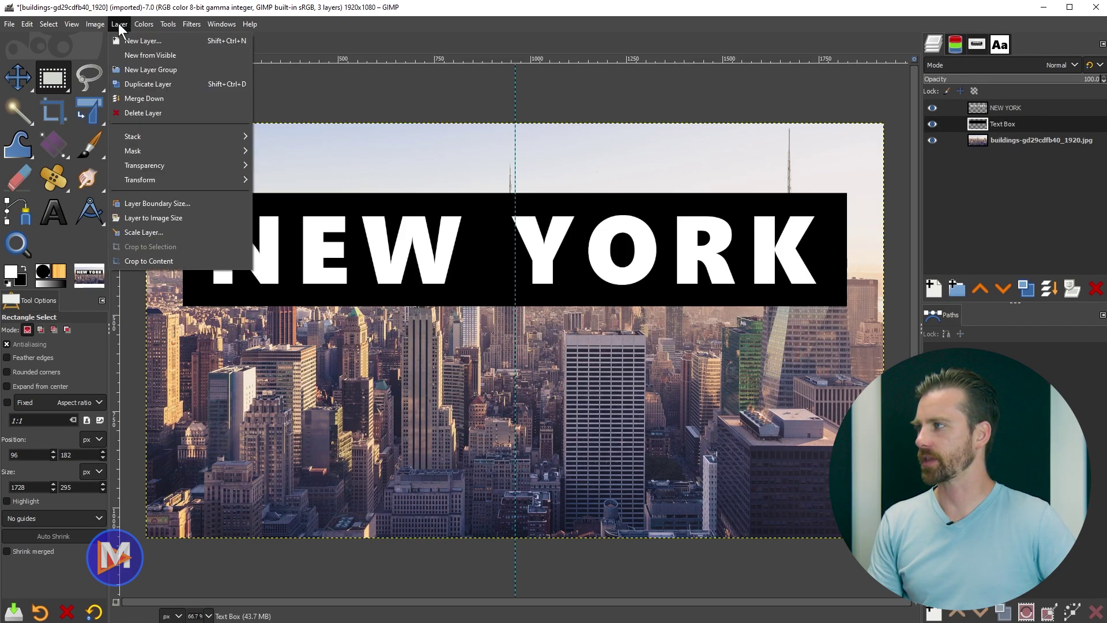
click(157, 260)
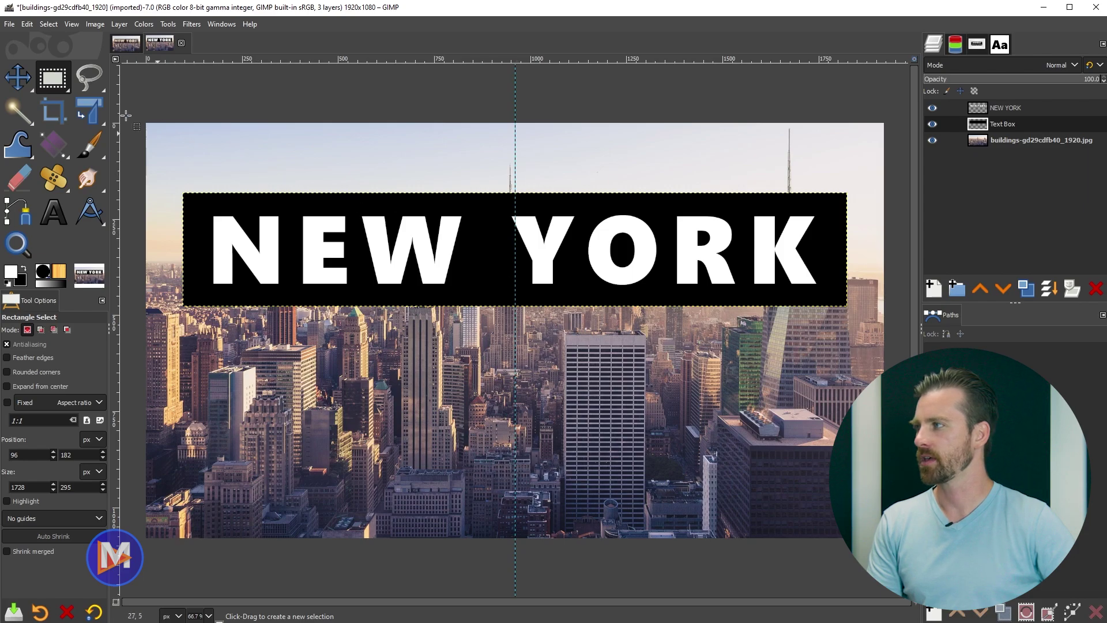
Align NEW YORK to the centre and middle of the black box, relative to the first item
right_click(18, 80)
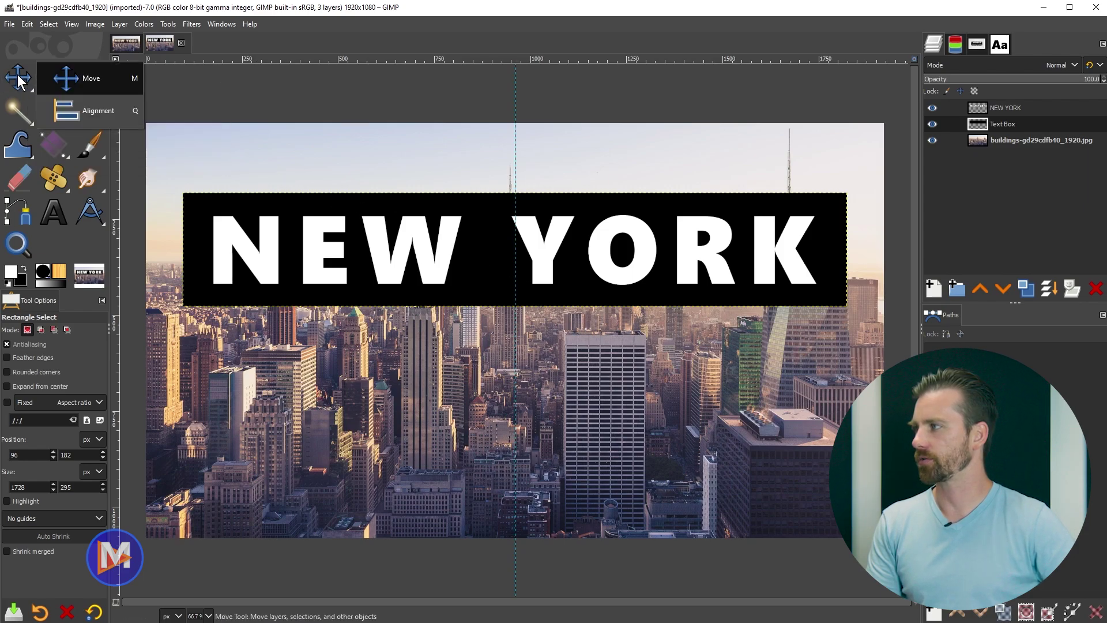
click(82, 112)
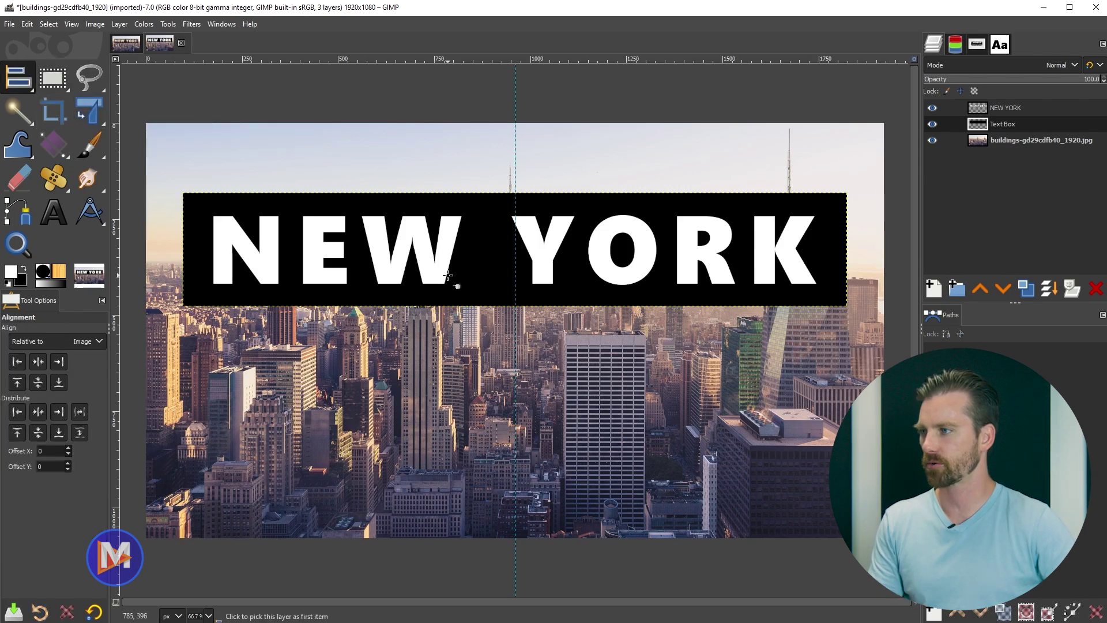
click(193, 209)
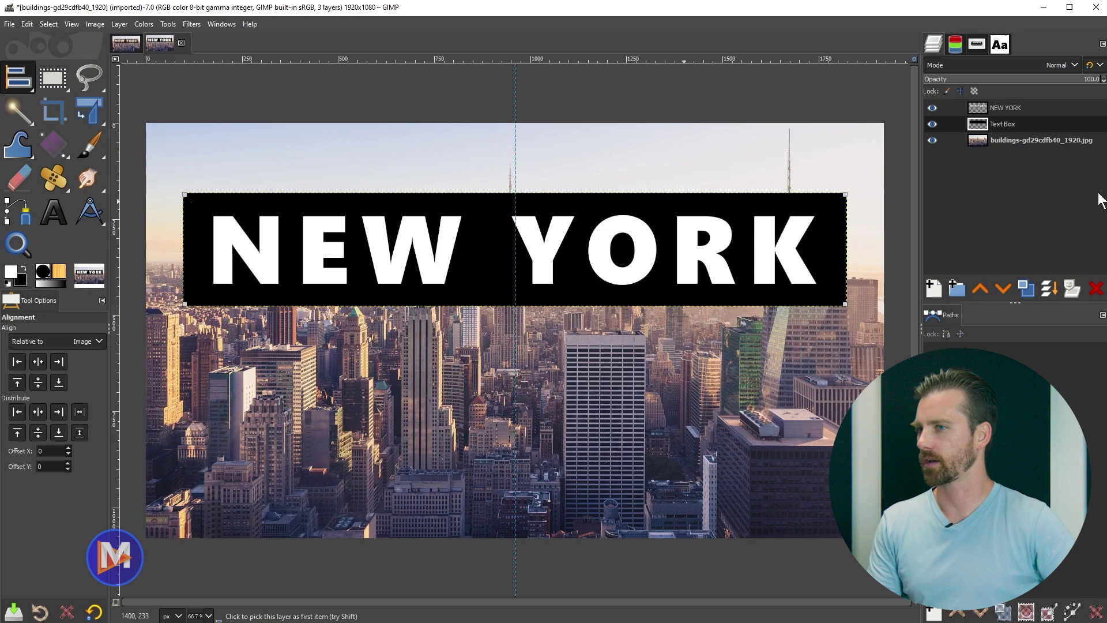
shift+click(610, 253)
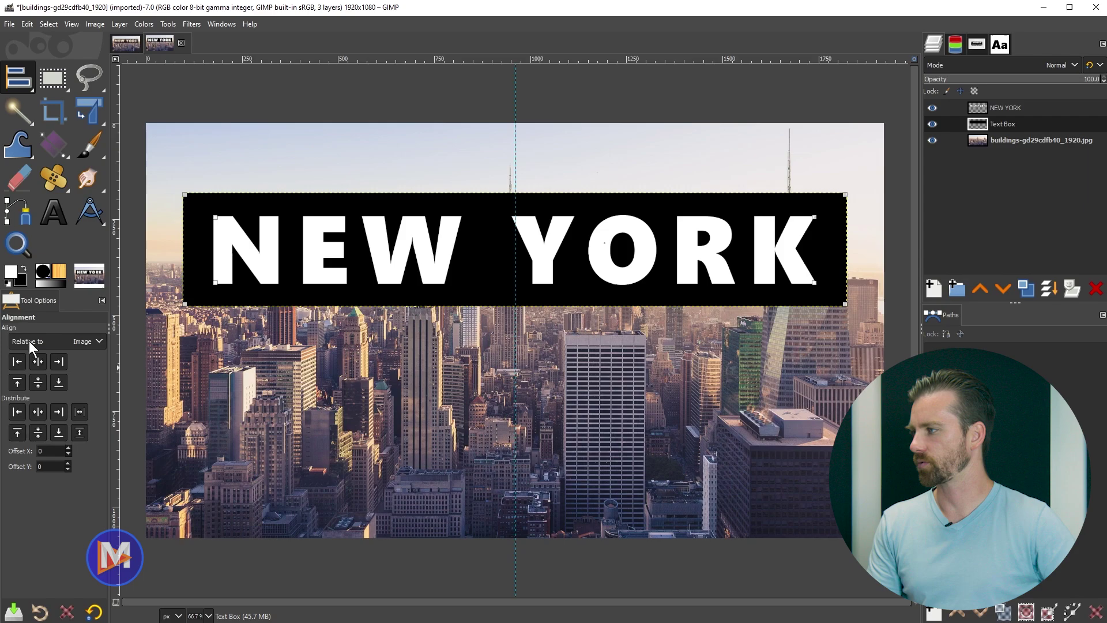
click(73, 348)
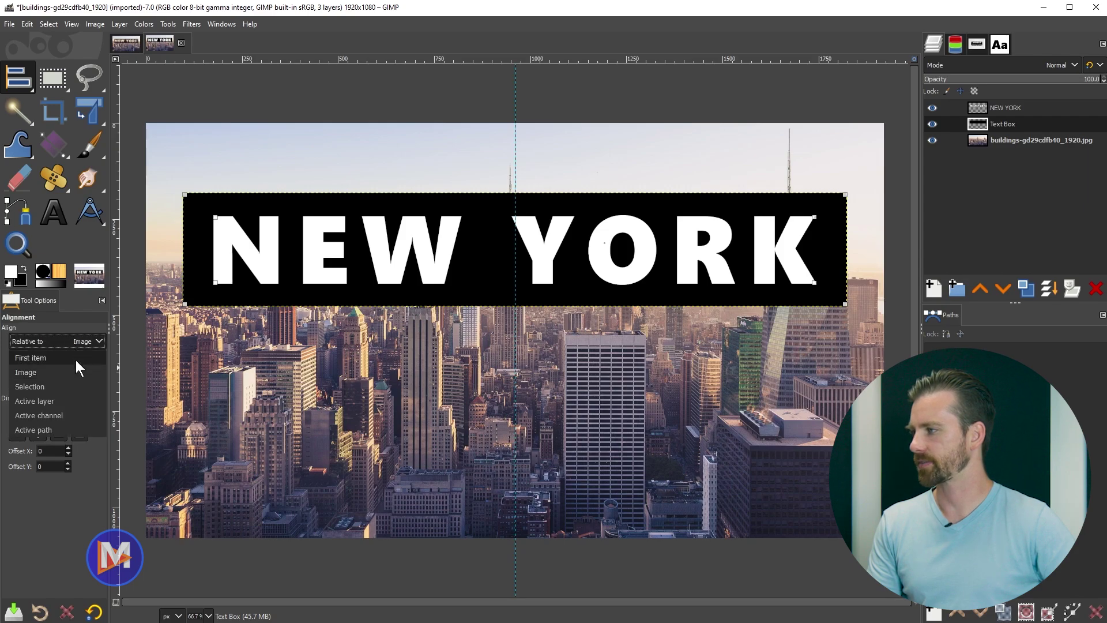
click(75, 358)
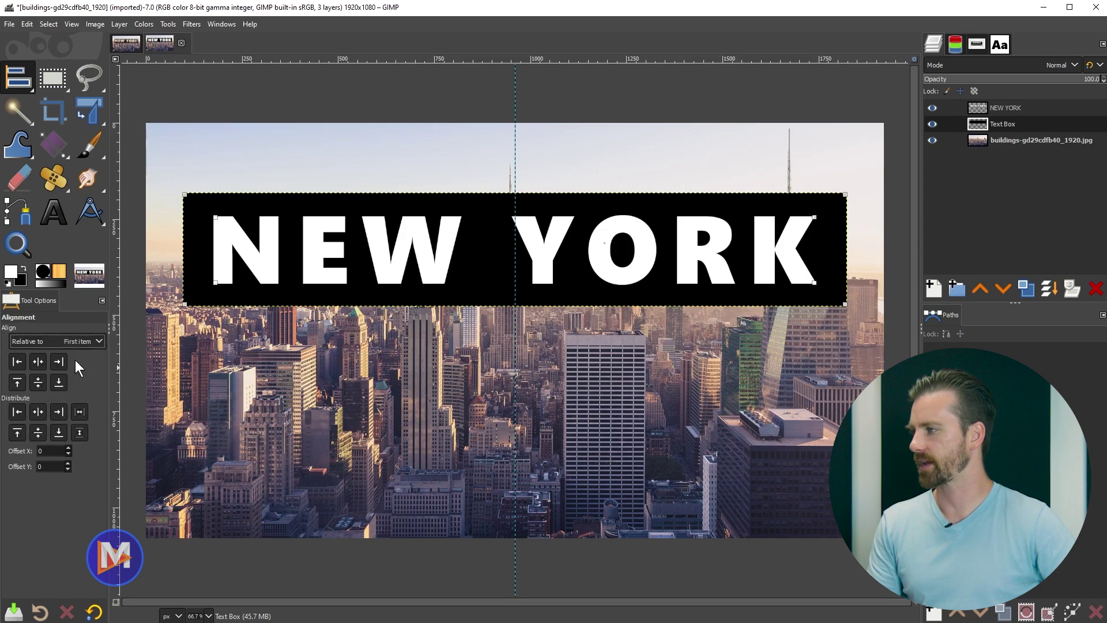
click(38, 362)
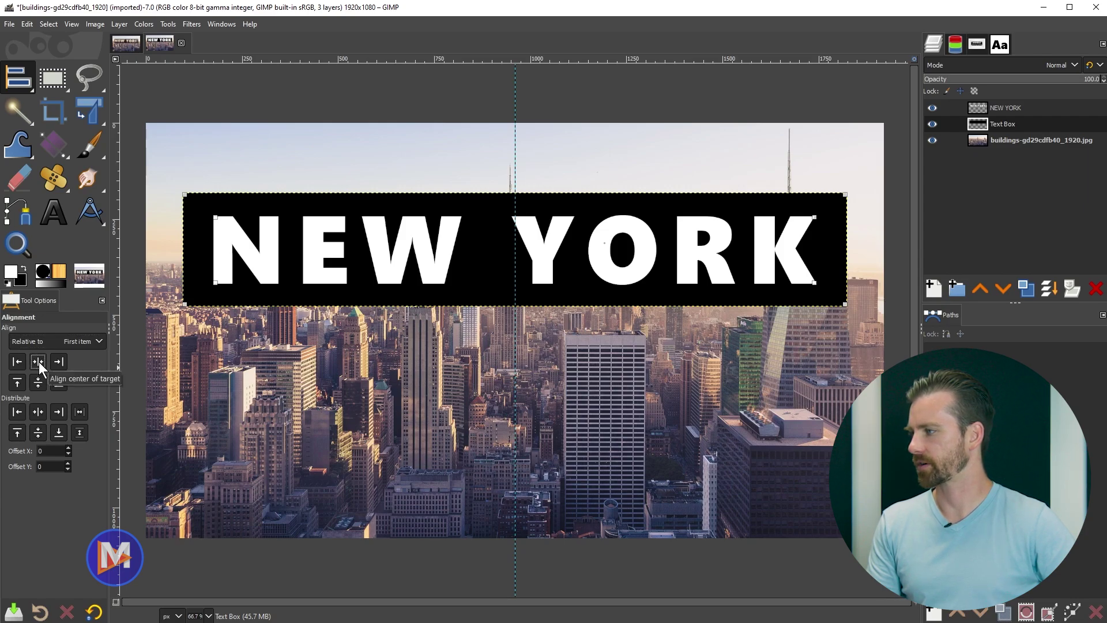
click(38, 382)
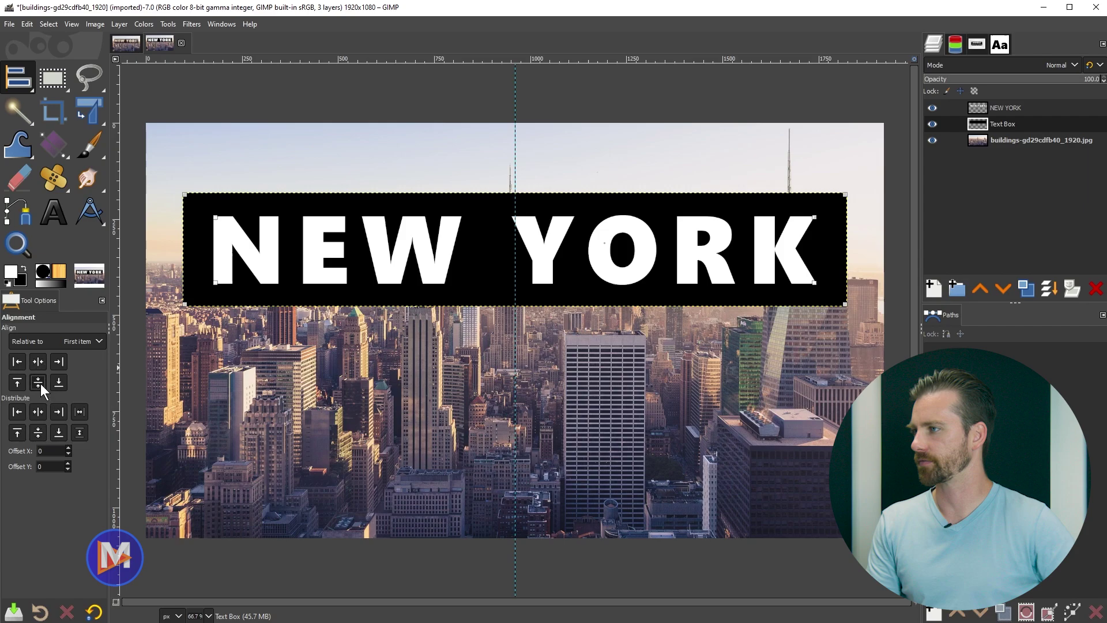
Use Alpha to Selection on the NEW YORK layer, then make the Text Box layer active
alt+click(978, 109)
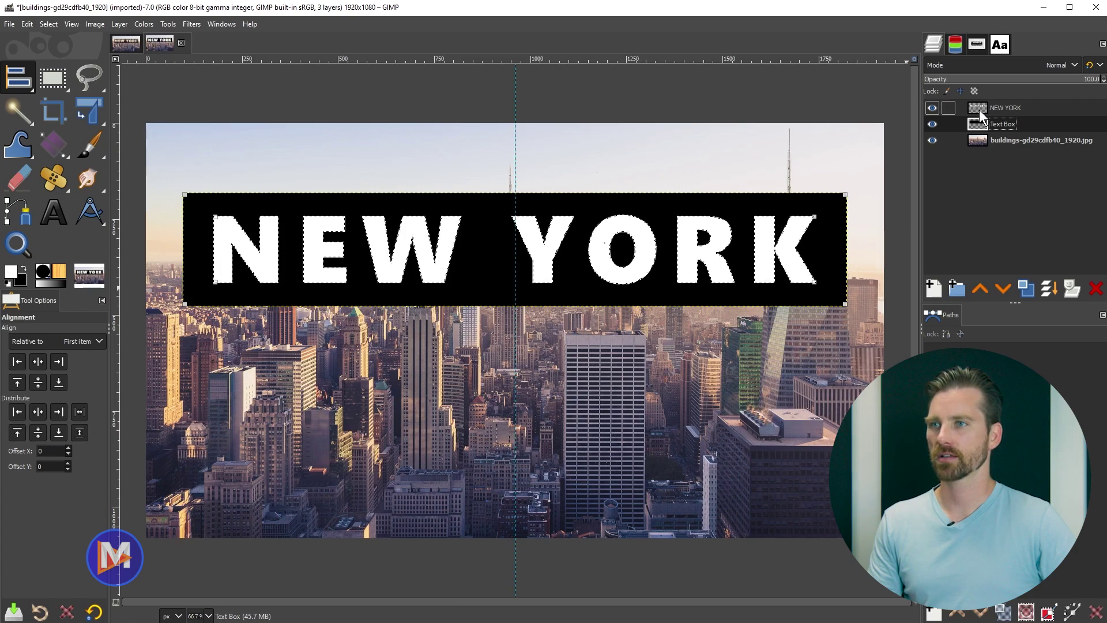
click(979, 110)
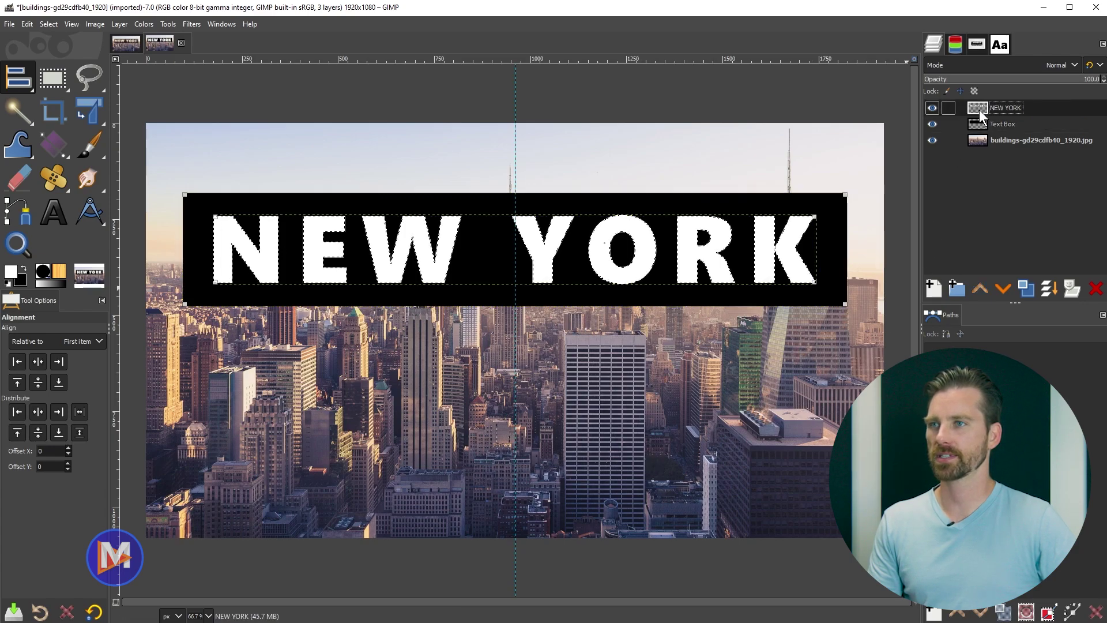
click(114, 26)
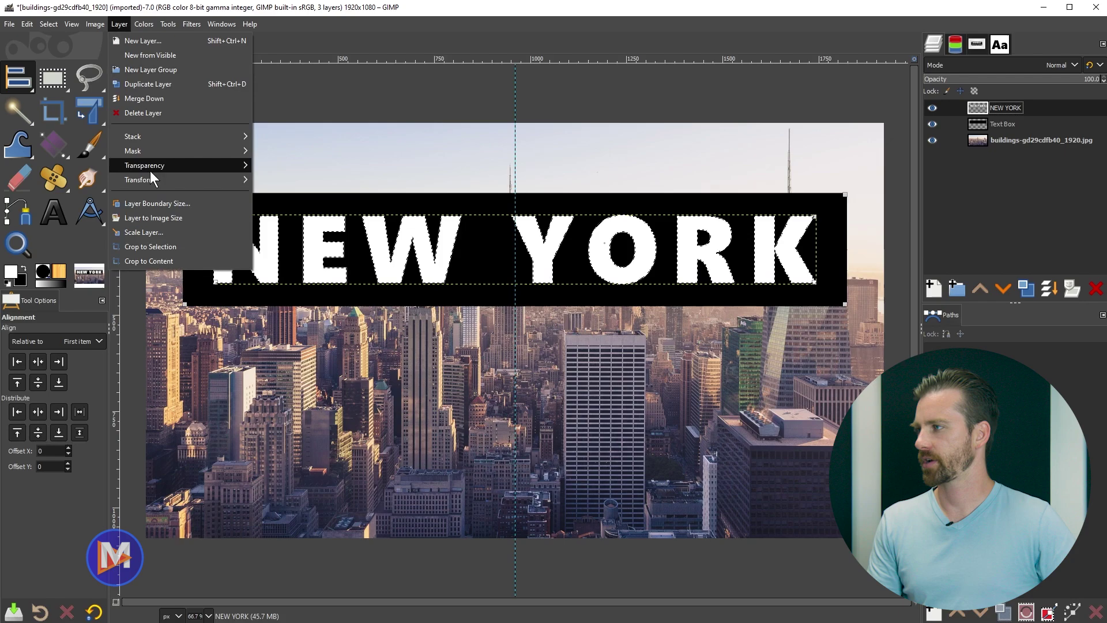
mouse_move(150, 171)
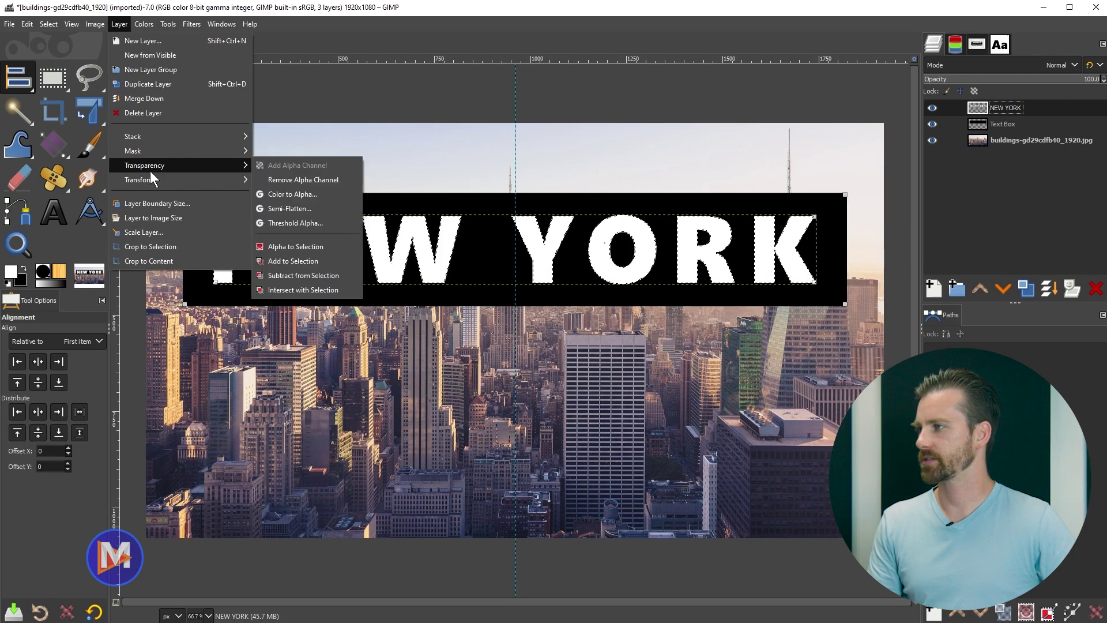
click(323, 248)
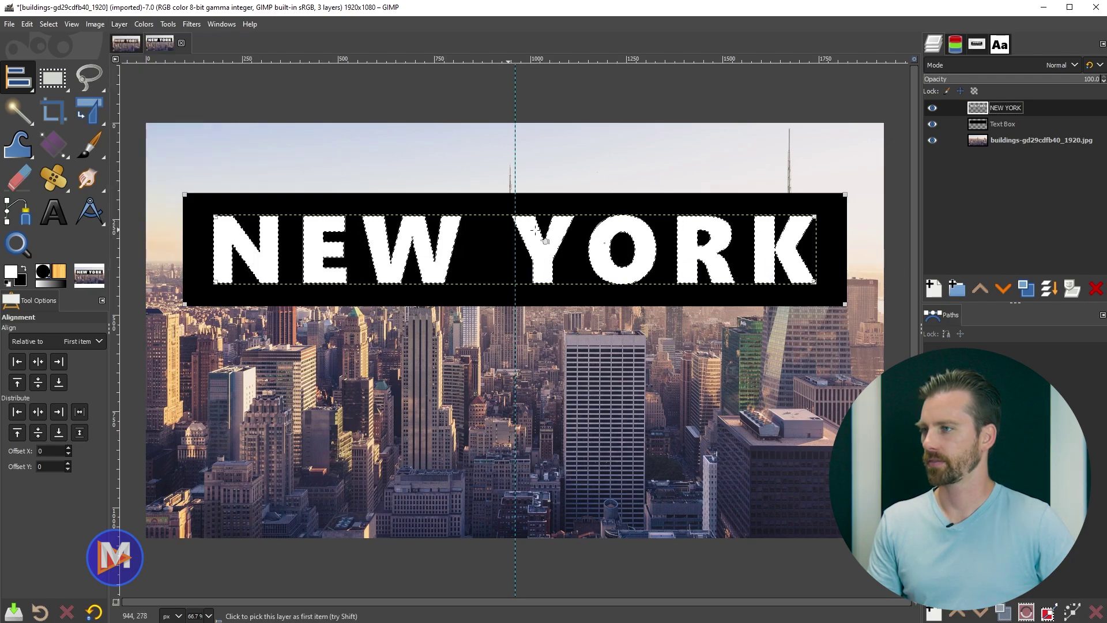
click(981, 126)
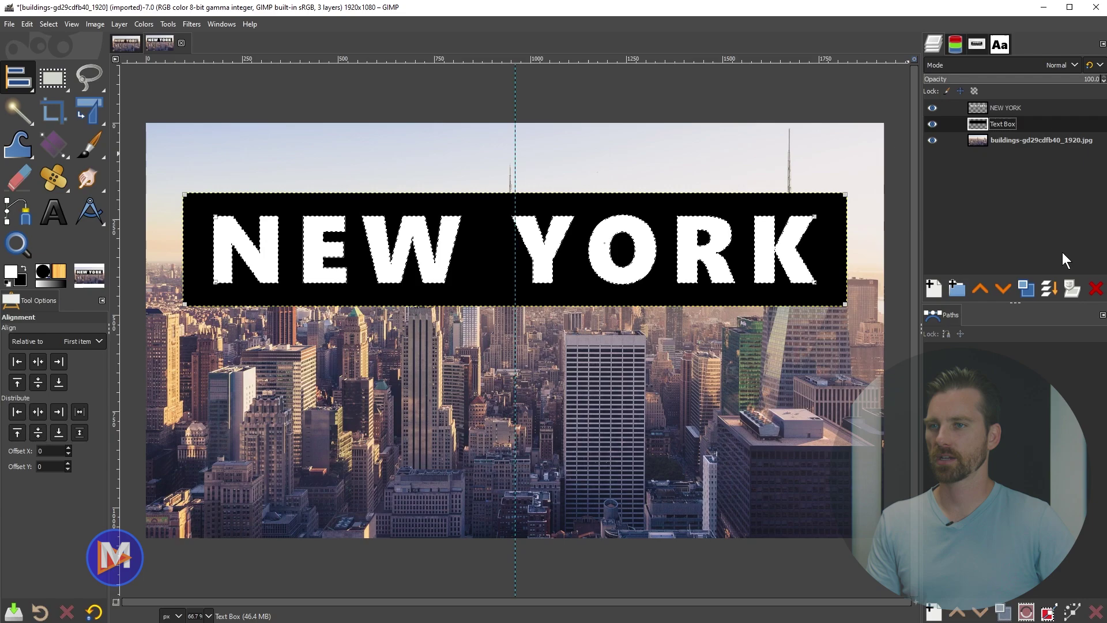
Mask the Text Box layer with the inverted letter selection so NEW YORK turns see-through
click(1074, 289)
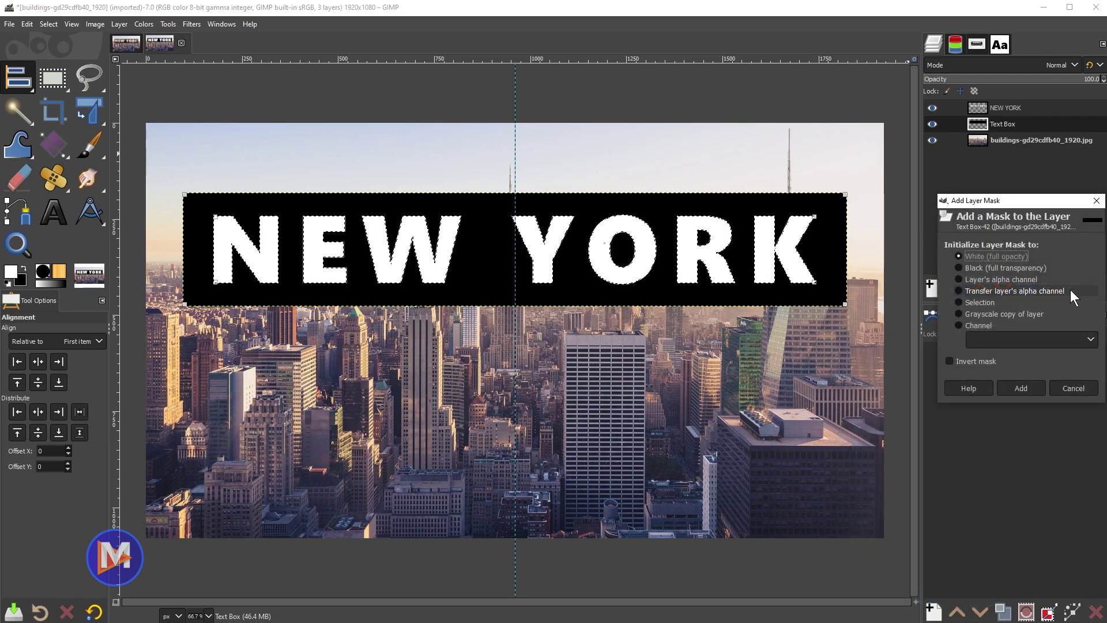
drag(1038, 202, 899, 151)
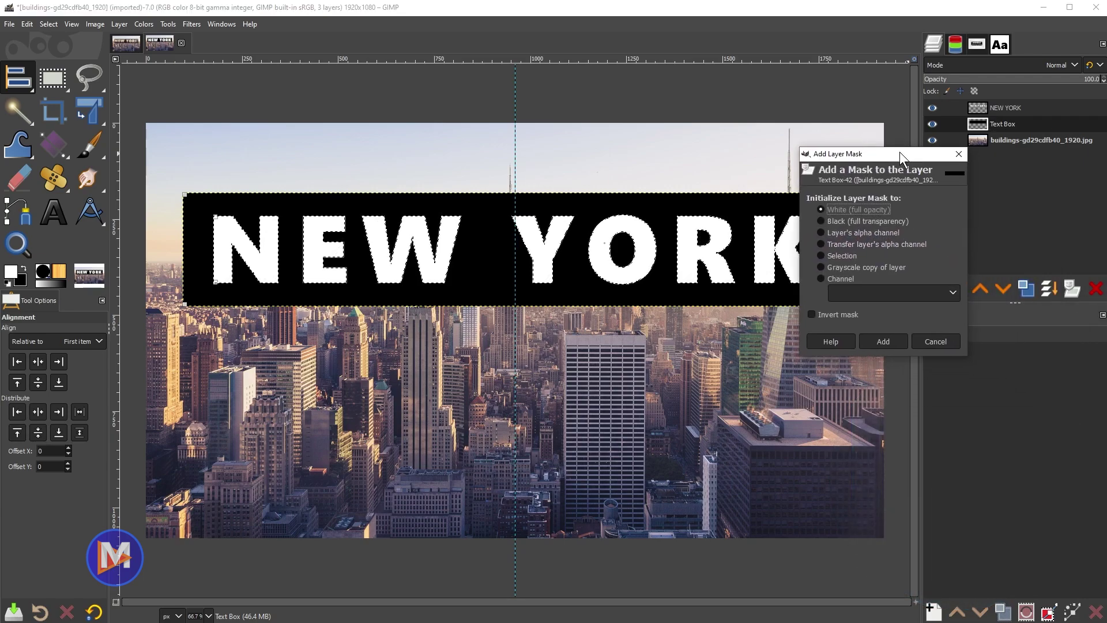
click(848, 255)
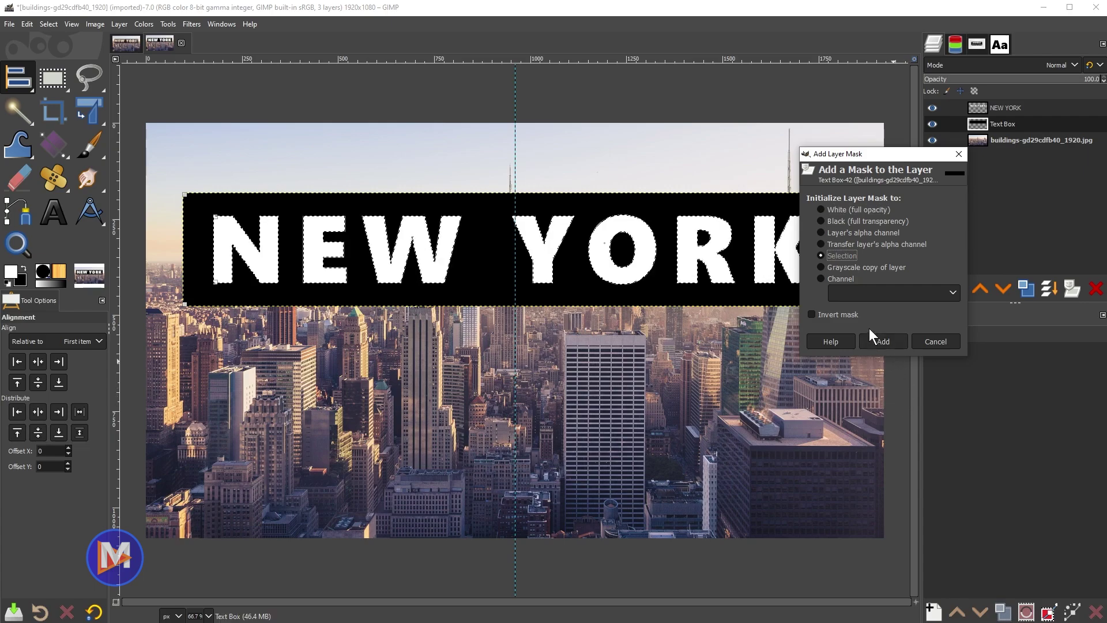
click(840, 313)
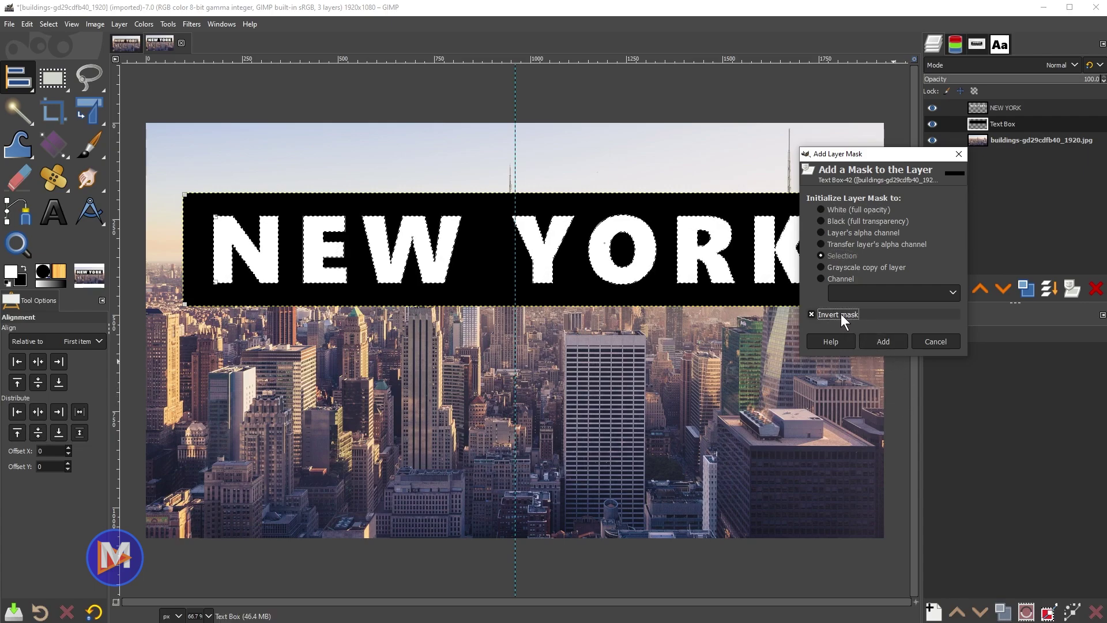
click(888, 341)
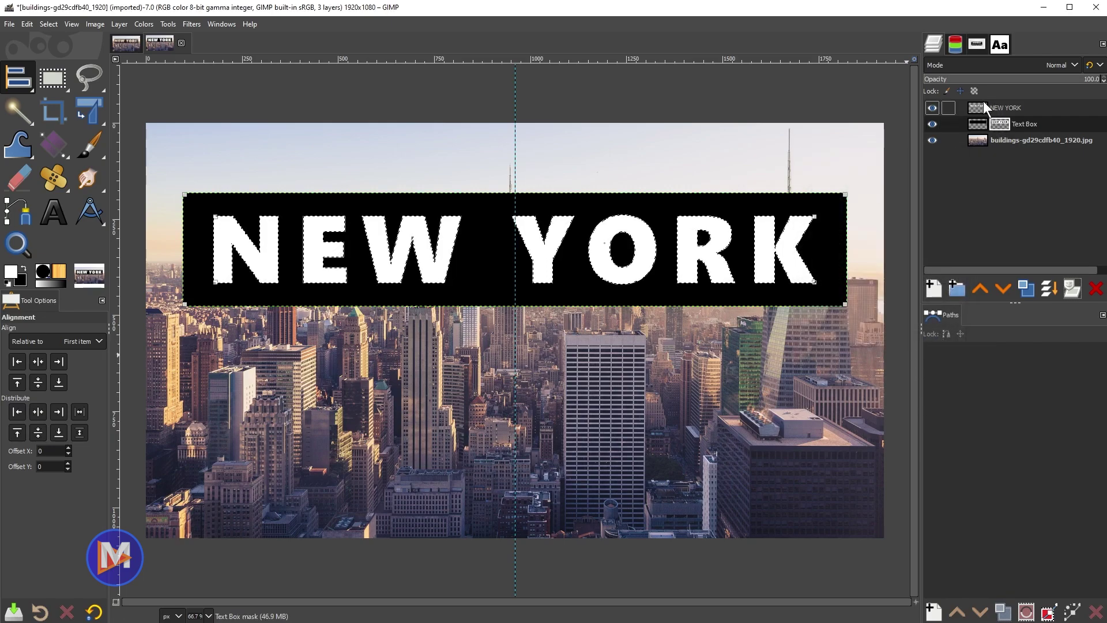
Hide the white NEW YORK text layer and clear the selection with Select > None
click(932, 109)
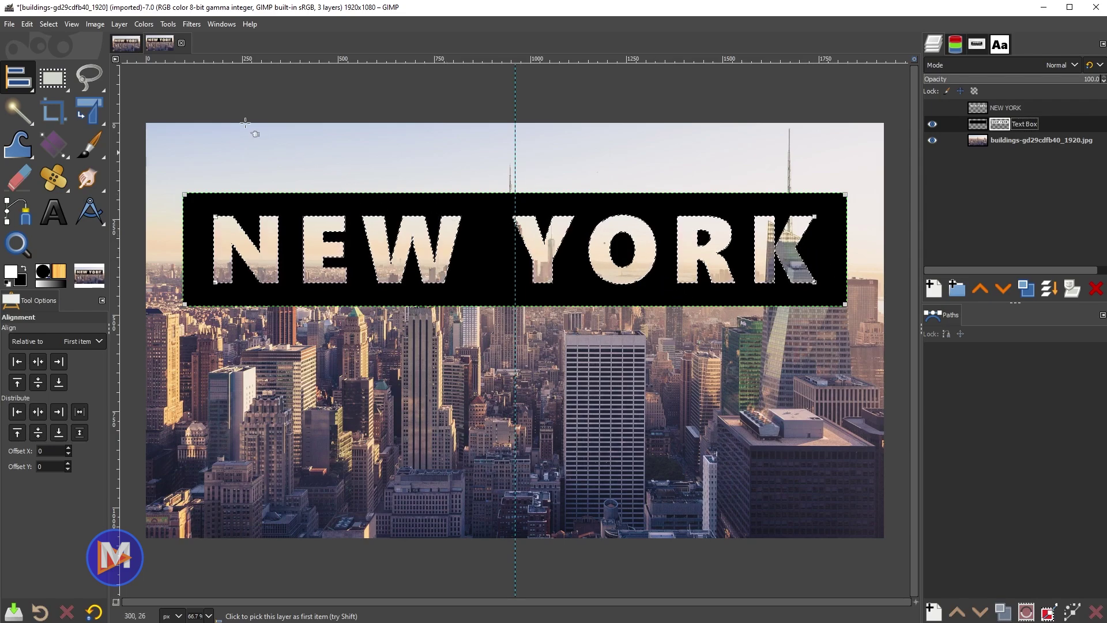
click(48, 24)
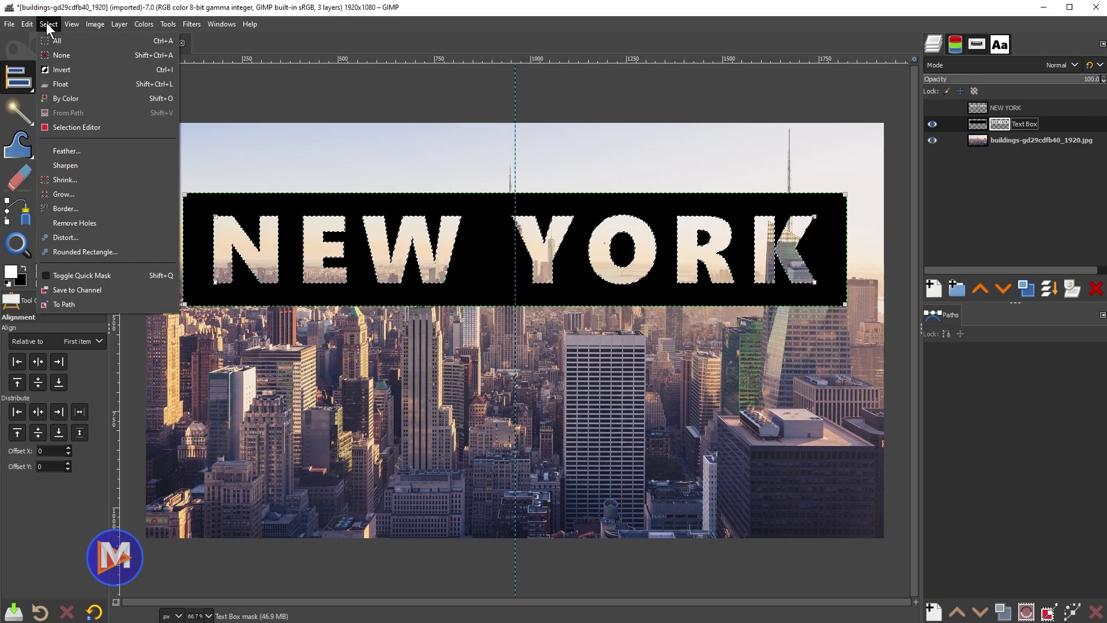
click(60, 55)
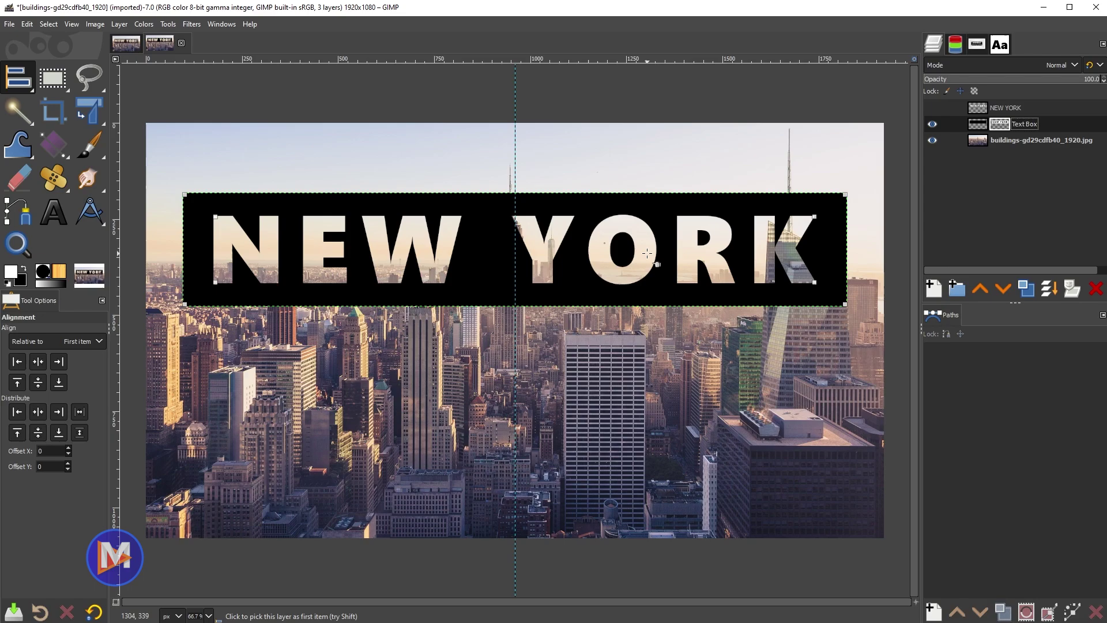
Lower the Text Box layer's opacity to about 85, then make the skyline photo layer active
click(980, 124)
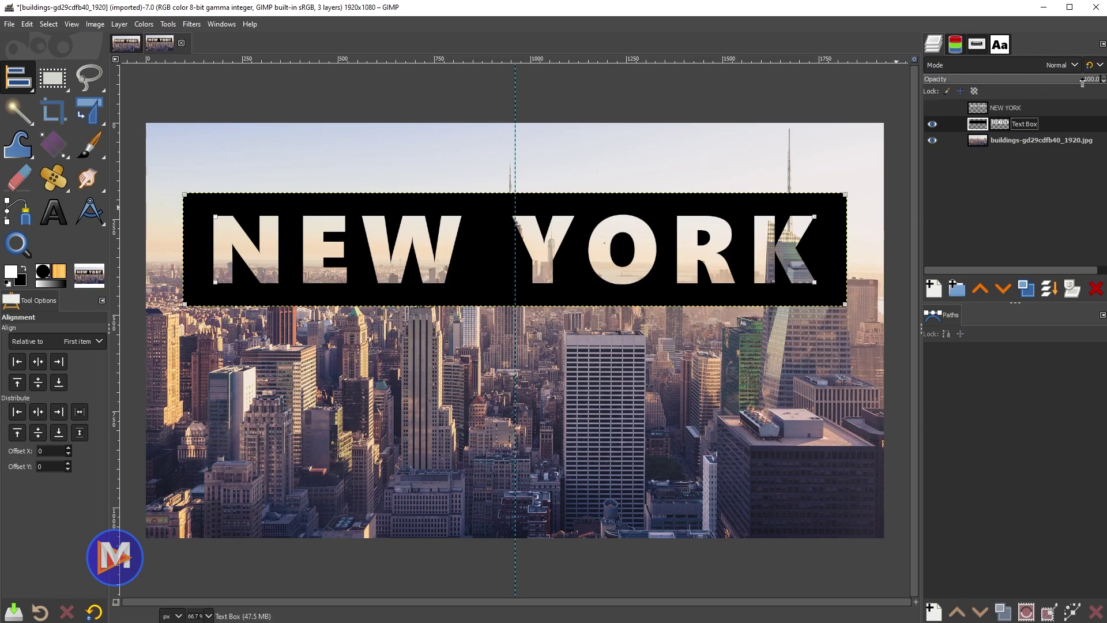
mouse_move(1081, 81)
mouse_down()
mouse_move(1043, 80)
mouse_move(1086, 77)
mouse_up()
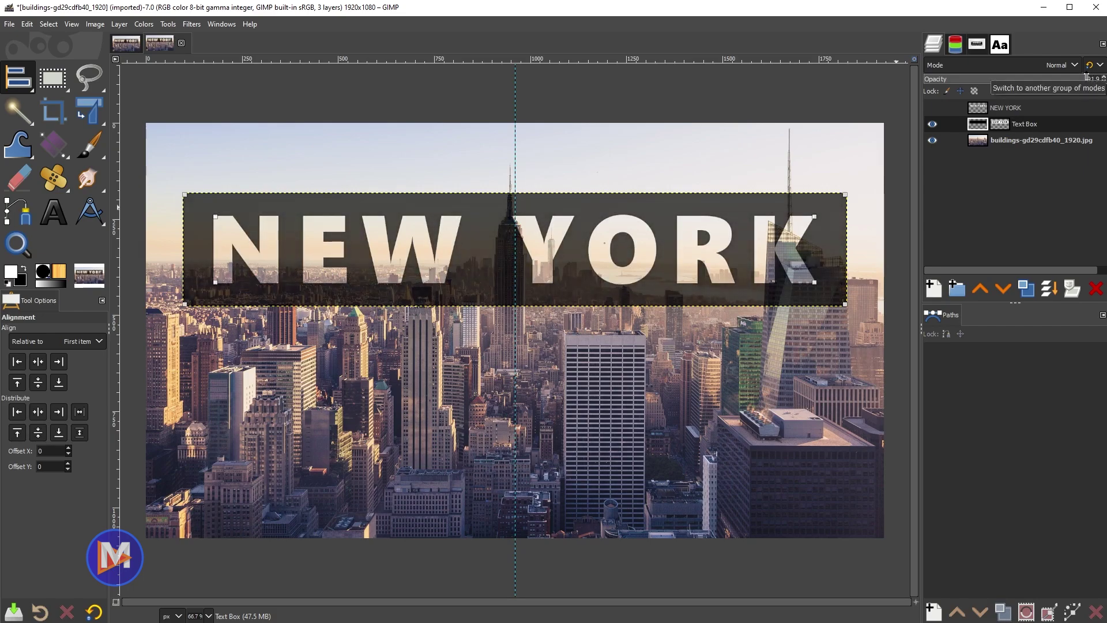
click(980, 139)
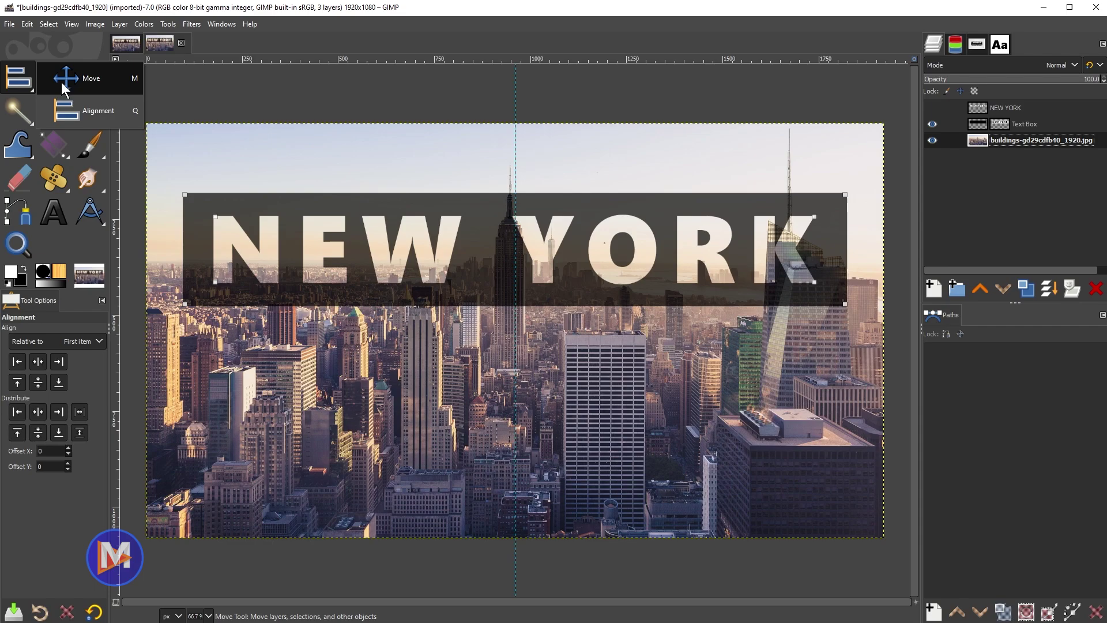
Drag the vertical centre guide off the canvas with the Move tool
click(65, 86)
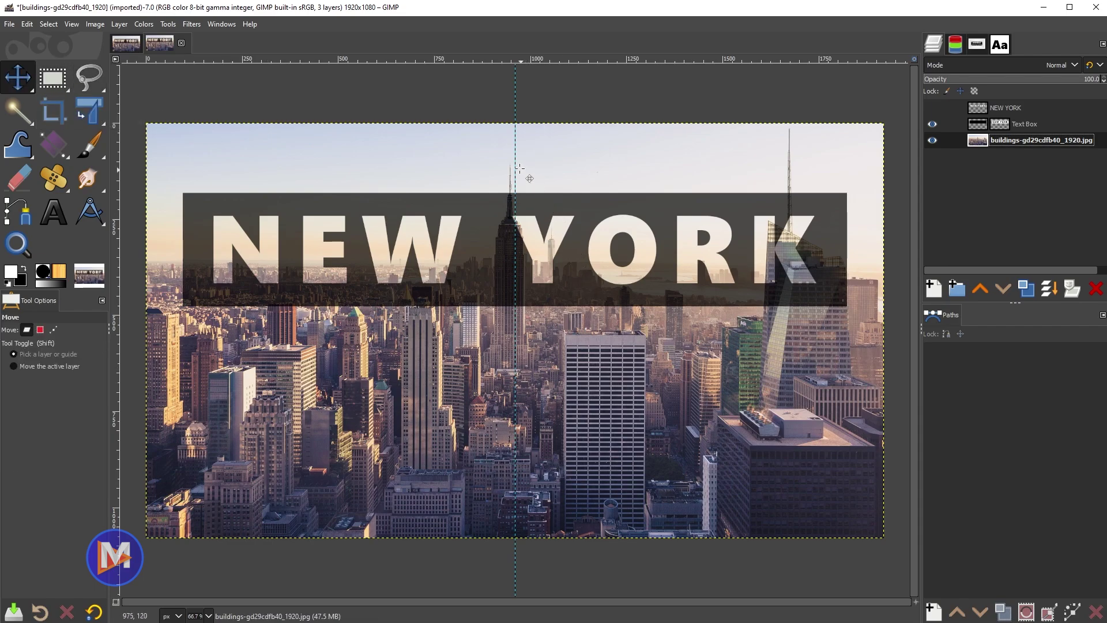
drag(515, 162, 916, 496)
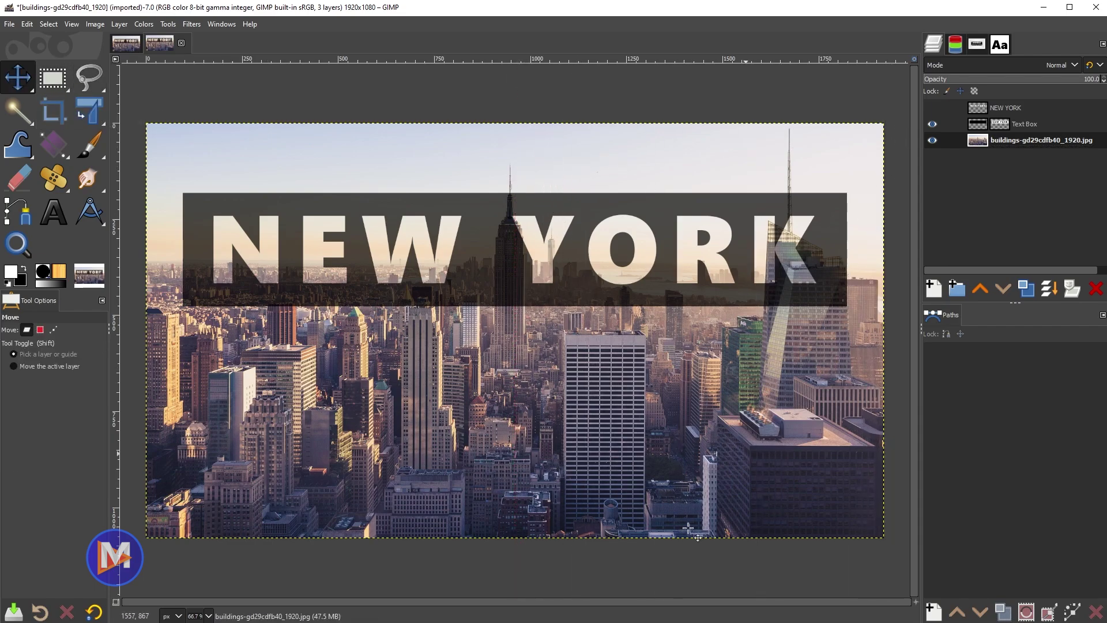